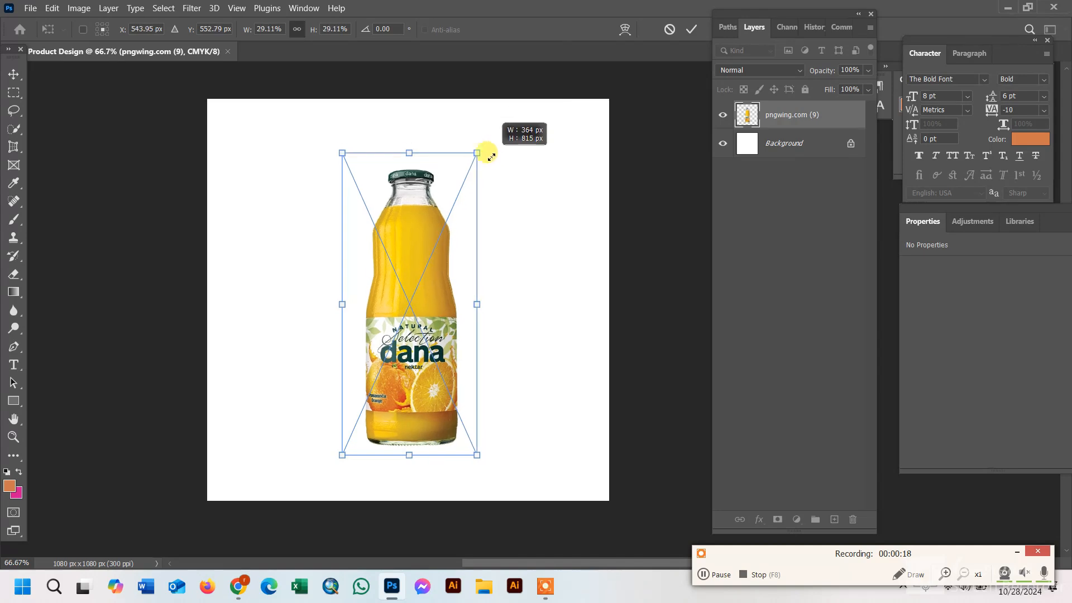
Step: Confirm the bottle's placement and fit the orange-slice image beside its base, scaled to about 306 × 320 px
left_click(691, 29)
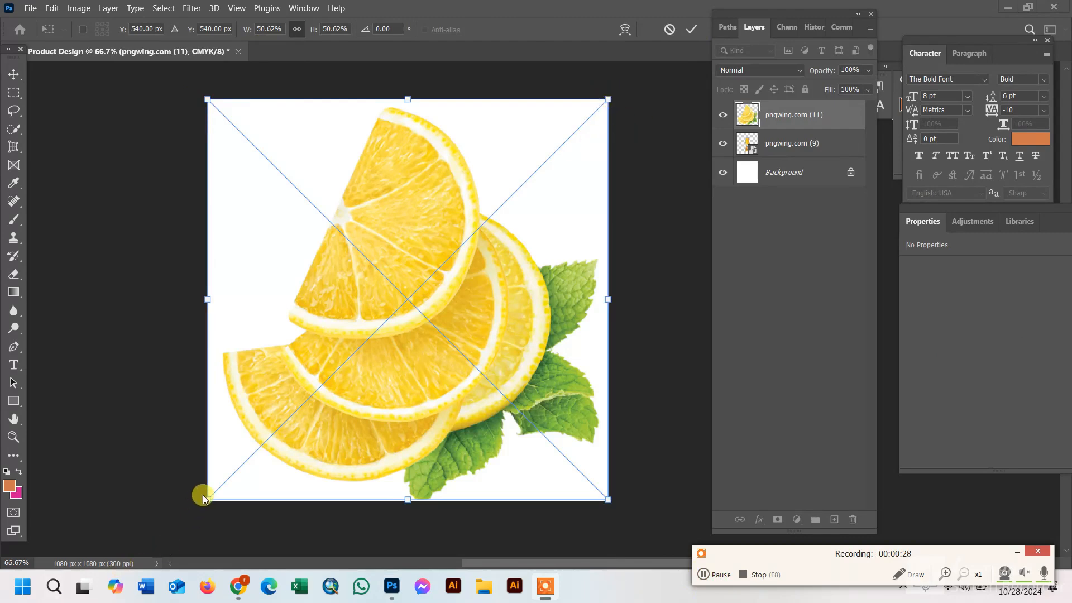
left_click_drag(207, 499, 459, 261)
left_click_drag(529, 163, 495, 374)
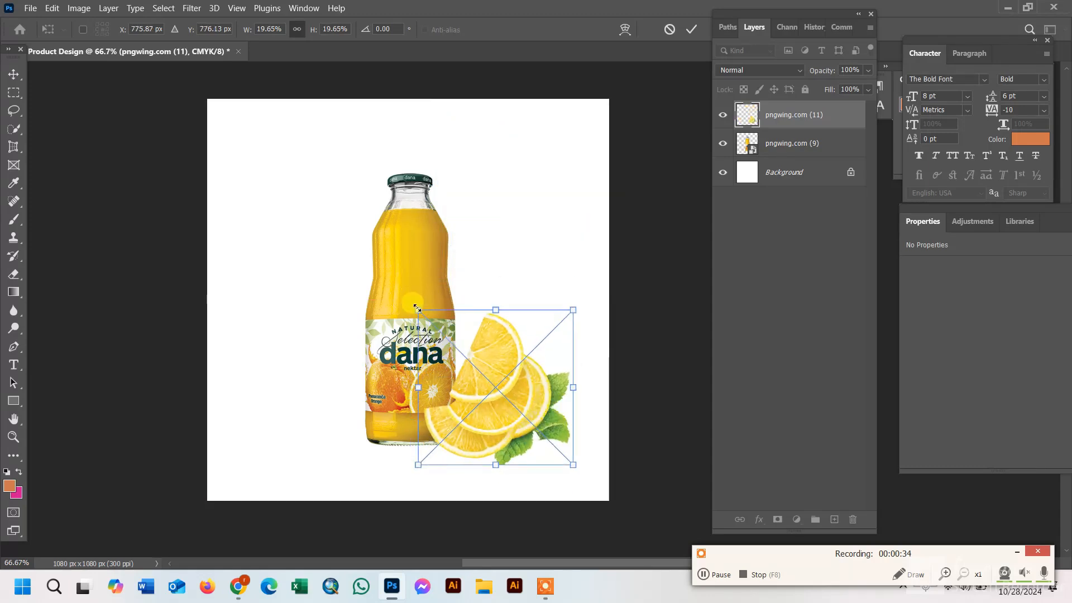
left_click_drag(416, 307, 482, 373)
left_click_drag(518, 434, 453, 426)
left_click_drag(508, 458, 536, 484)
left_click_drag(414, 369, 446, 360)
left_click(691, 29)
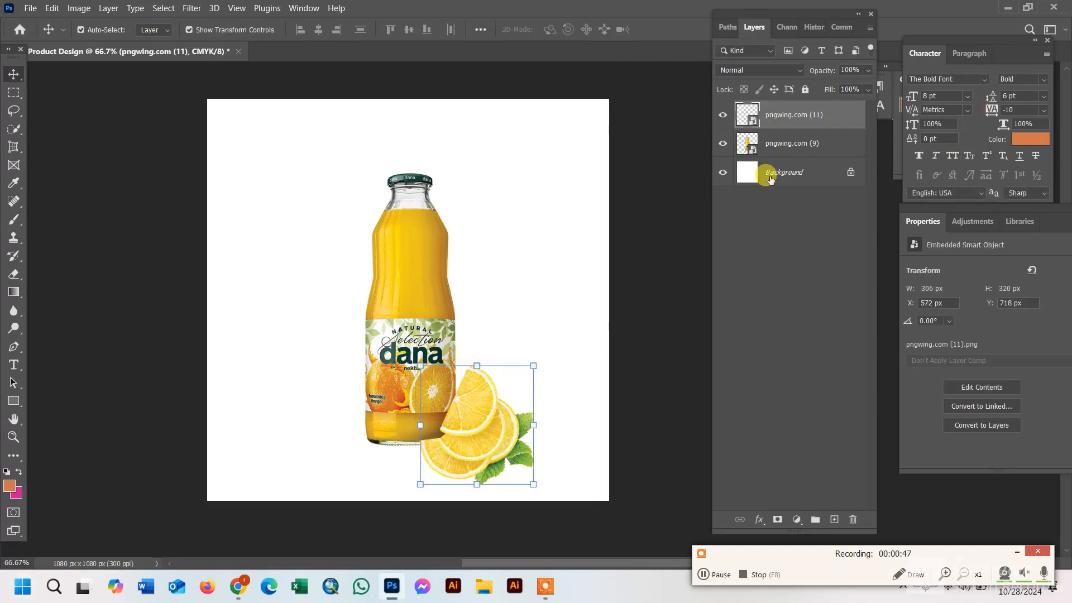
Step: Reorder the orange-slice layer beneath the bottle layer and shift the slices to about X 584 px, Y 680 px
double_click(849, 119)
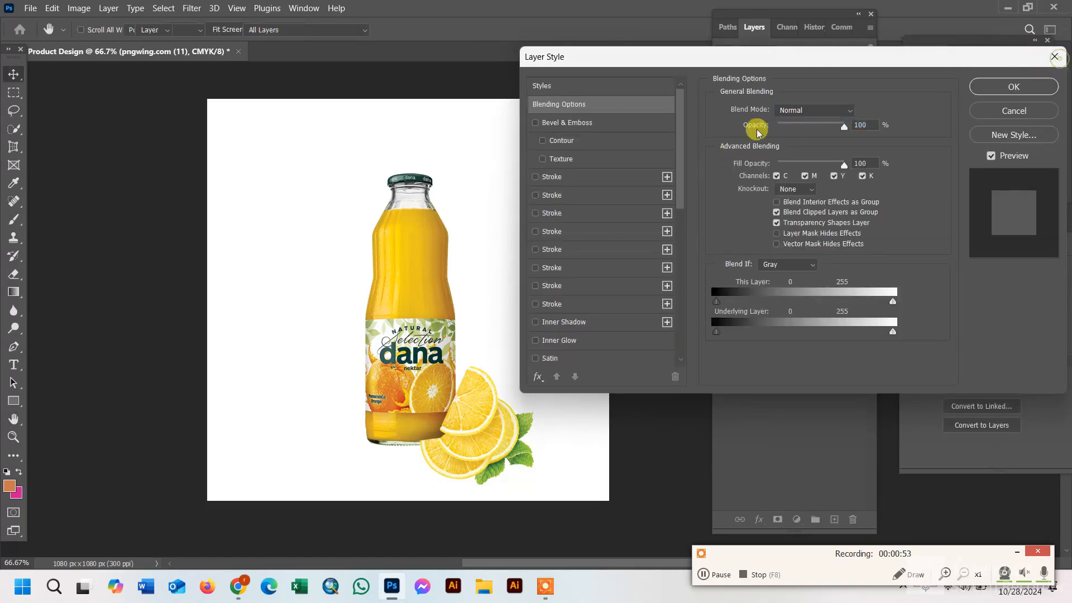
key("Escape")
left_click_drag(816, 116, 815, 157)
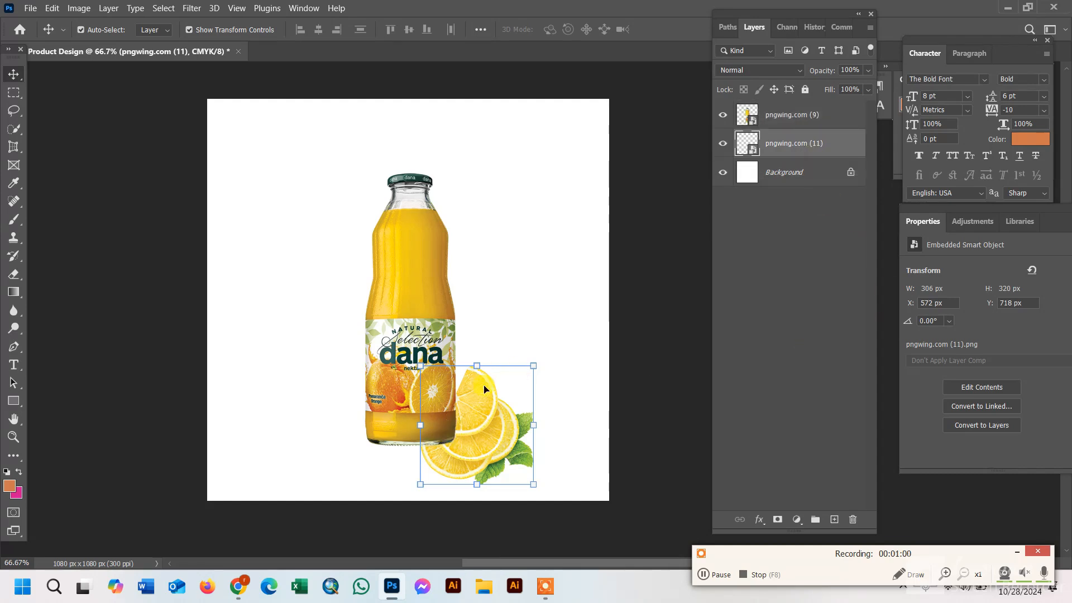
left_click_drag(492, 420, 496, 408)
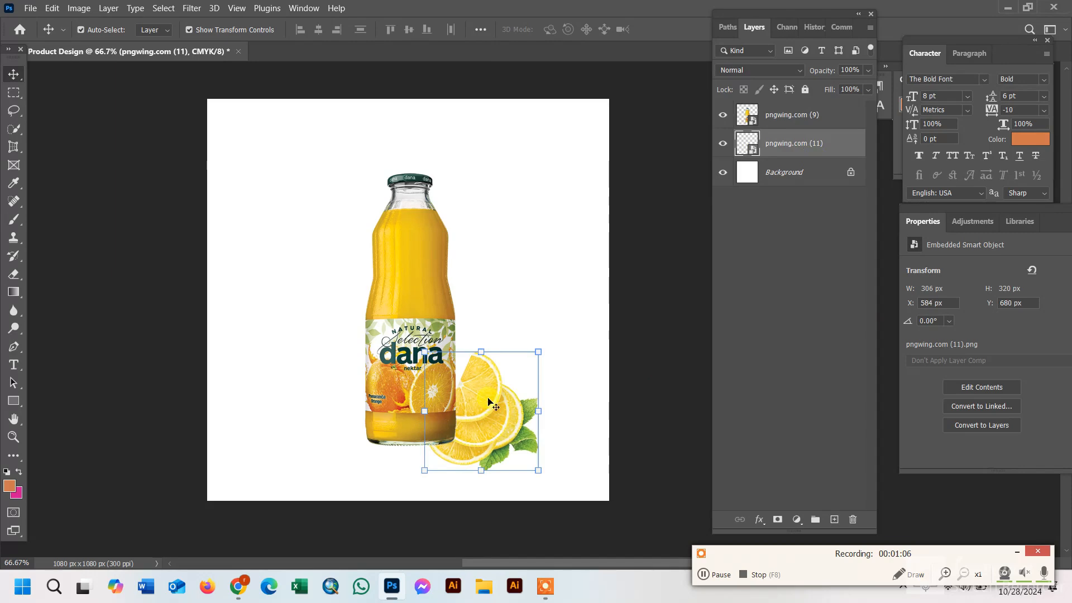
Step: Apply Levels to the orange slices with the input midtone at 0.72, and add a second Levels filter to them
key("ctrl+l")
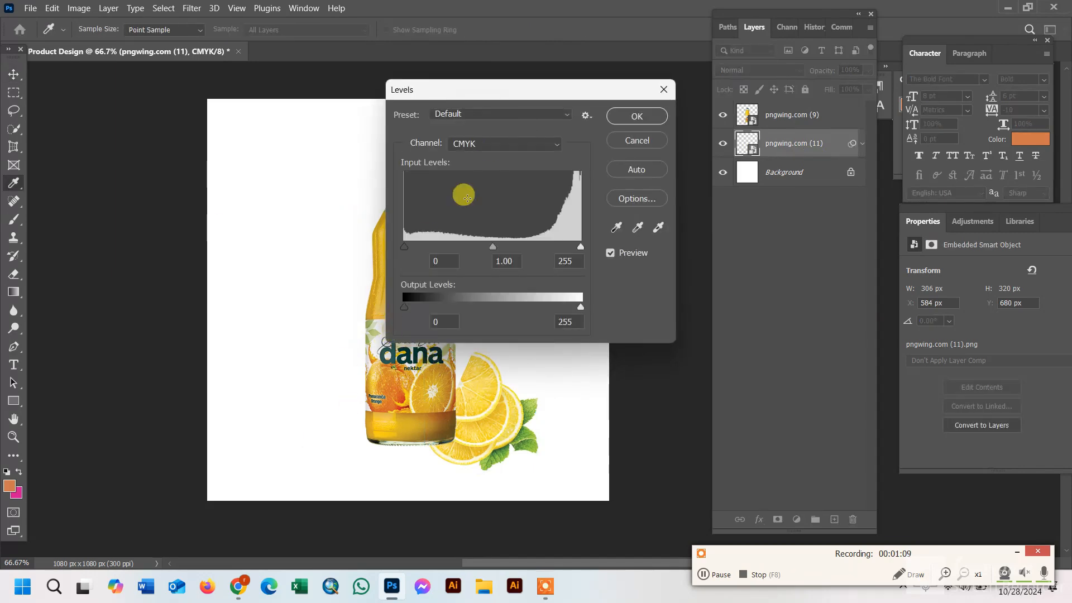
left_click_drag(595, 85, 828, 89)
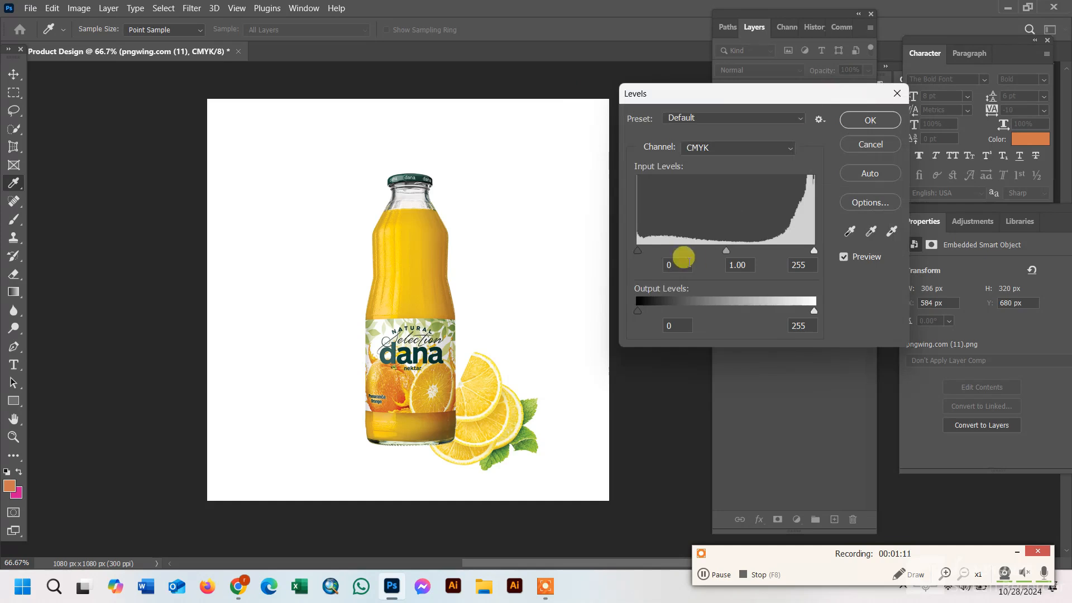
left_click(736, 251)
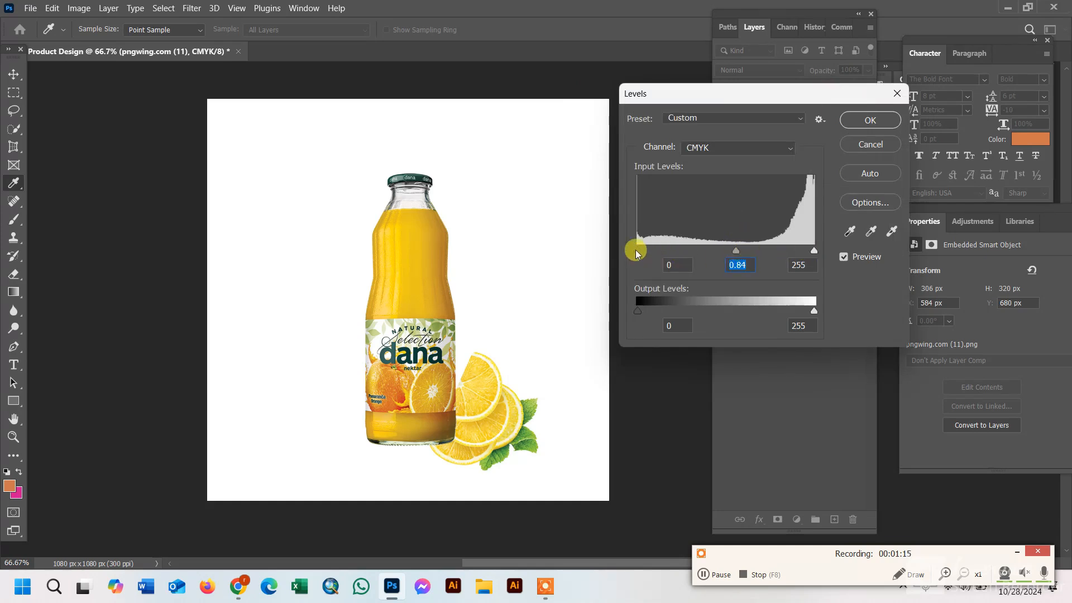
left_click_drag(643, 249, 610, 249)
mouse_move(736, 251)
left_mouse_down()
mouse_move(756, 252)
mouse_move(746, 254)
left_mouse_up()
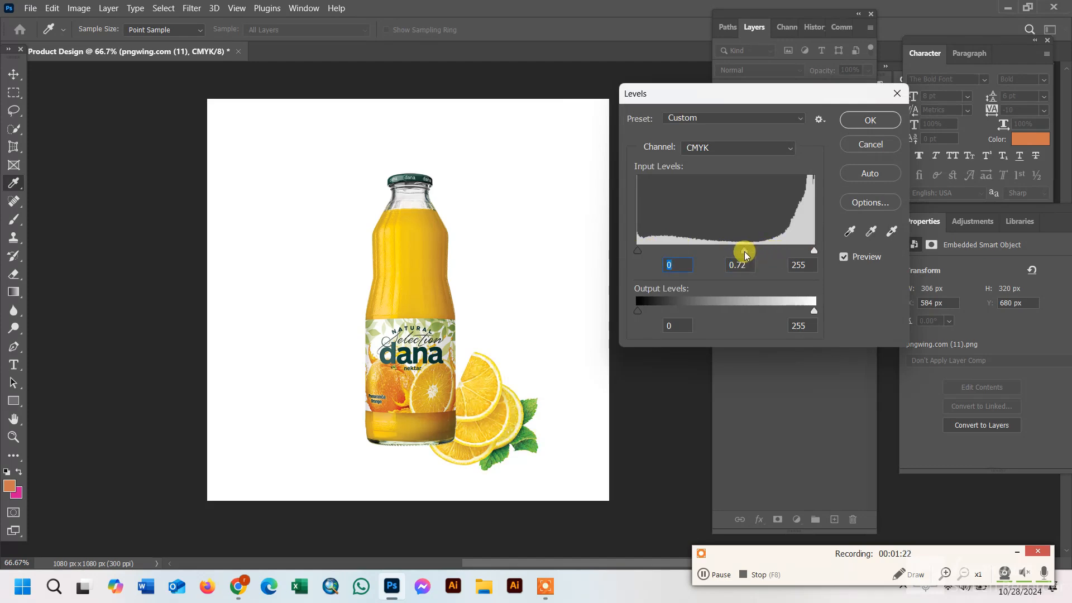
left_click(882, 118)
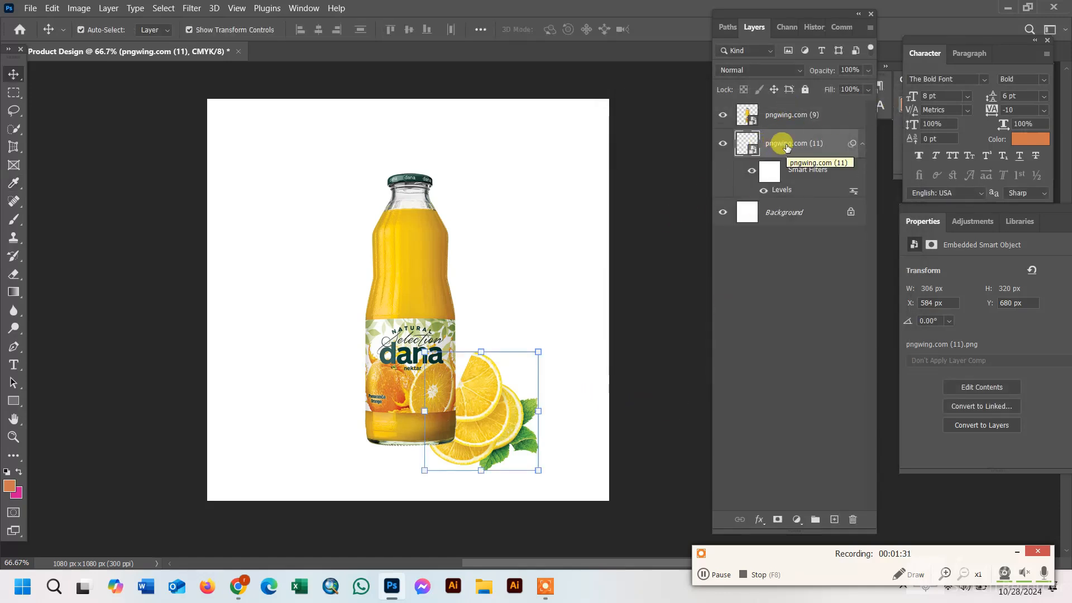
key("ctrl+l")
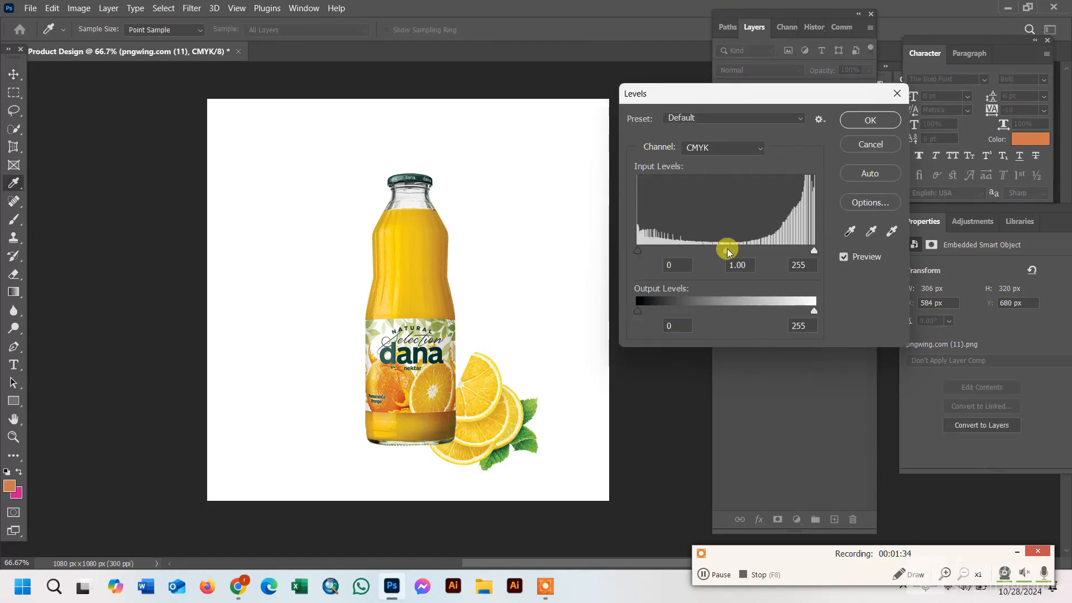
left_click(878, 120)
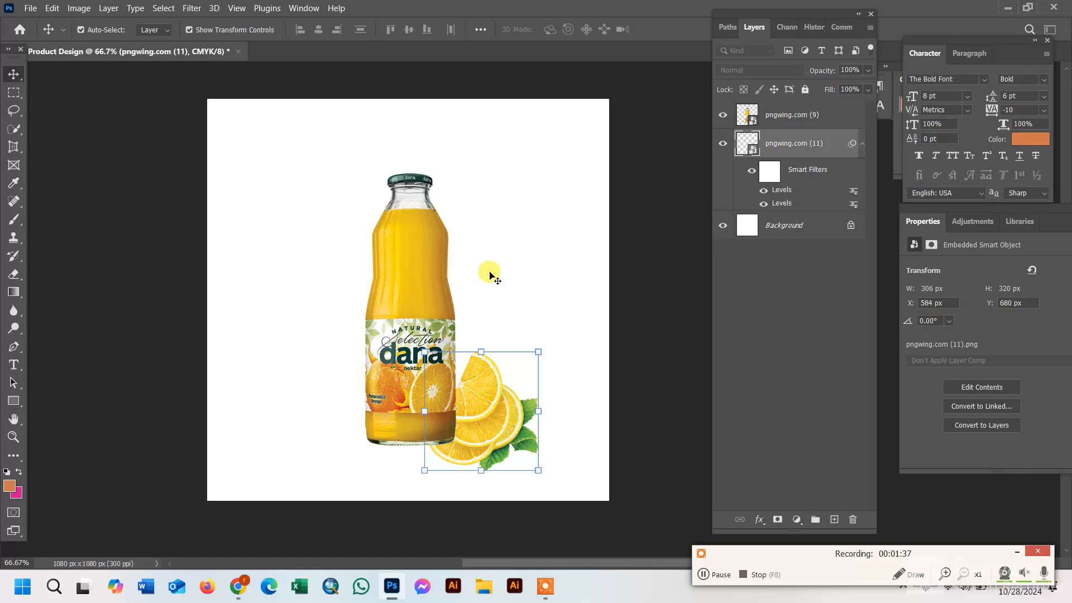
Step: Apply Levels to the bottle layer with the input midtone at 1.06
left_click(773, 119)
key("ctrl+l")
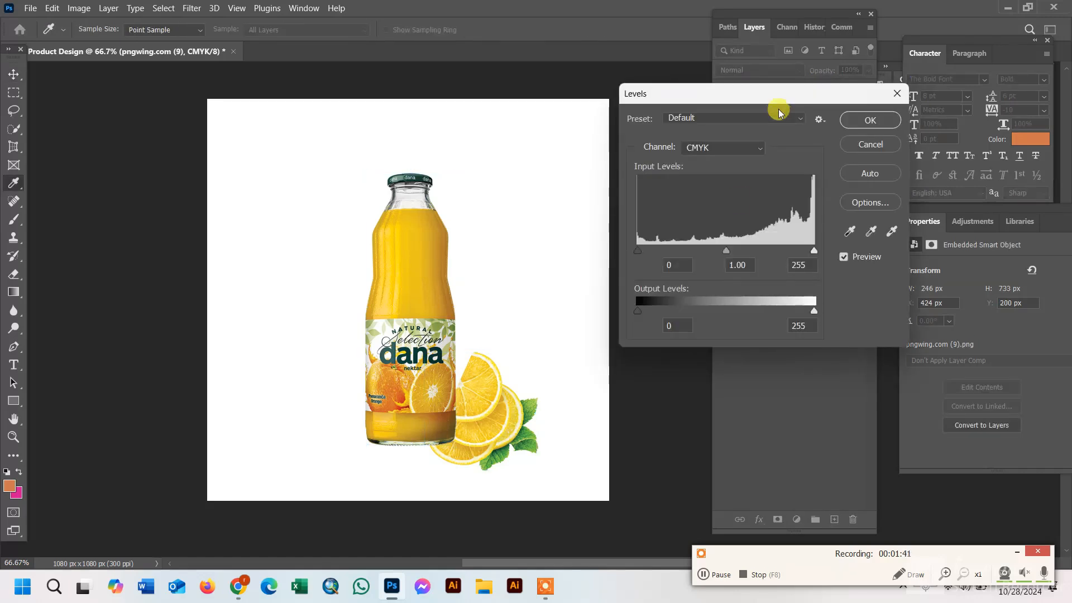
left_click_drag(738, 254, 722, 254)
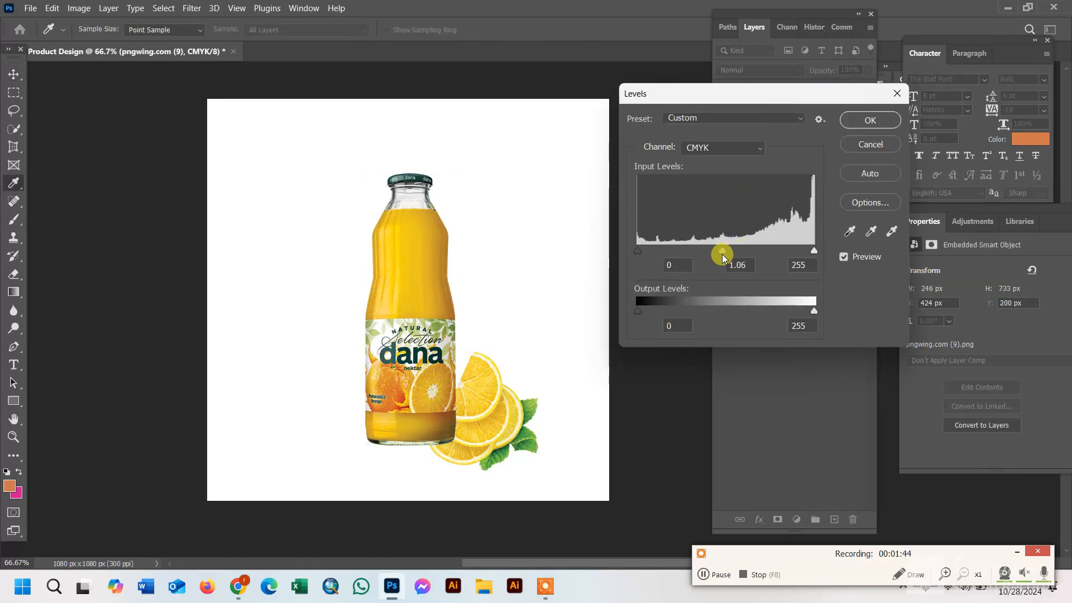
left_click(864, 121)
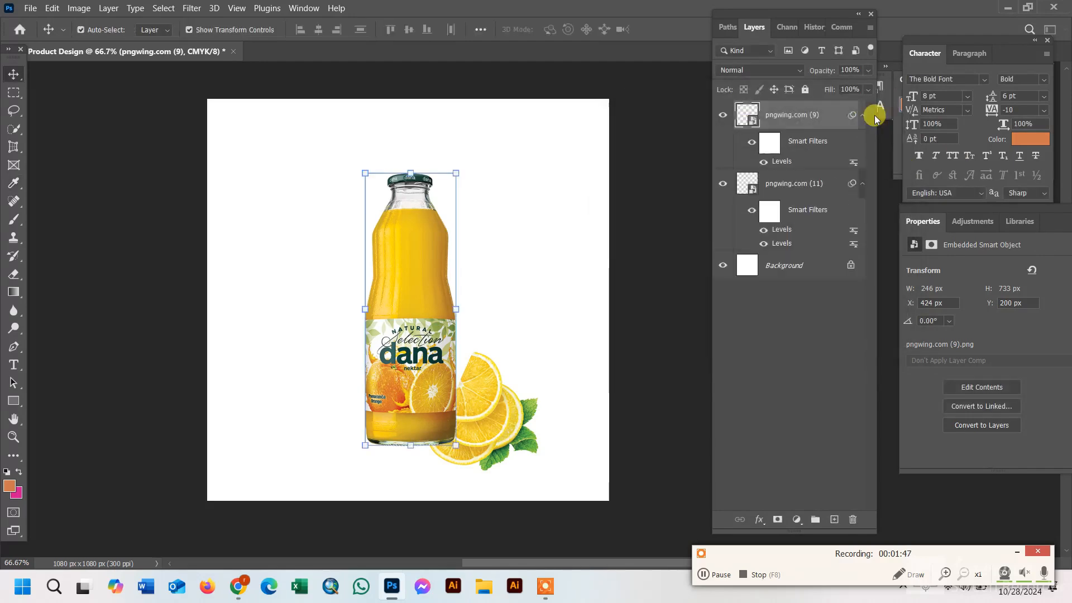
Step: Reposition the bottle to about X 417 px, Y 231 px and the orange slices to about X 601 px, Y 644 px
left_click(720, 268)
left_click(718, 269)
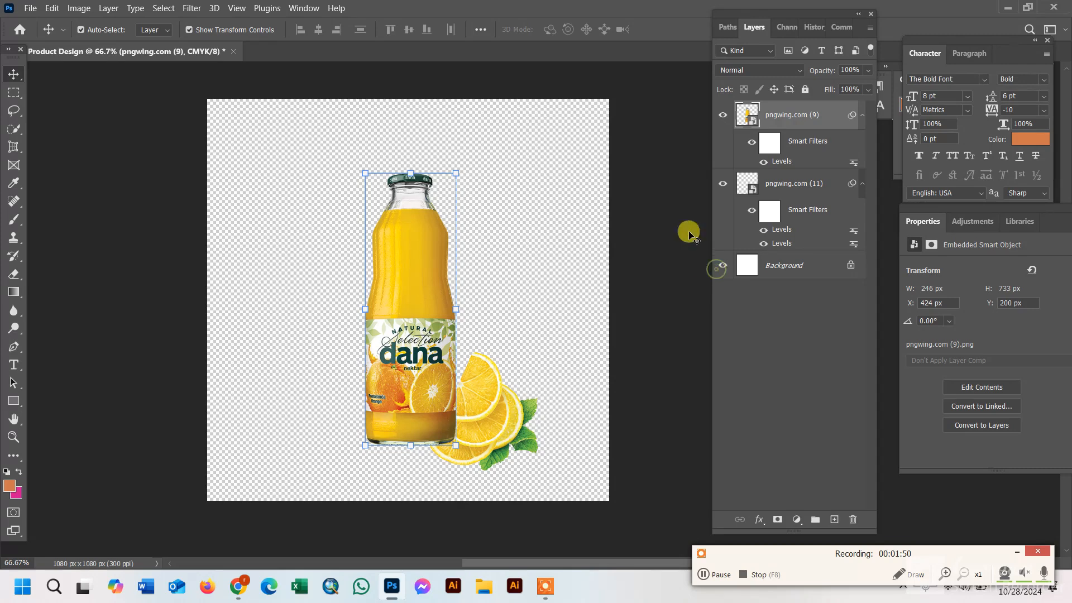
left_click_drag(392, 310, 390, 324)
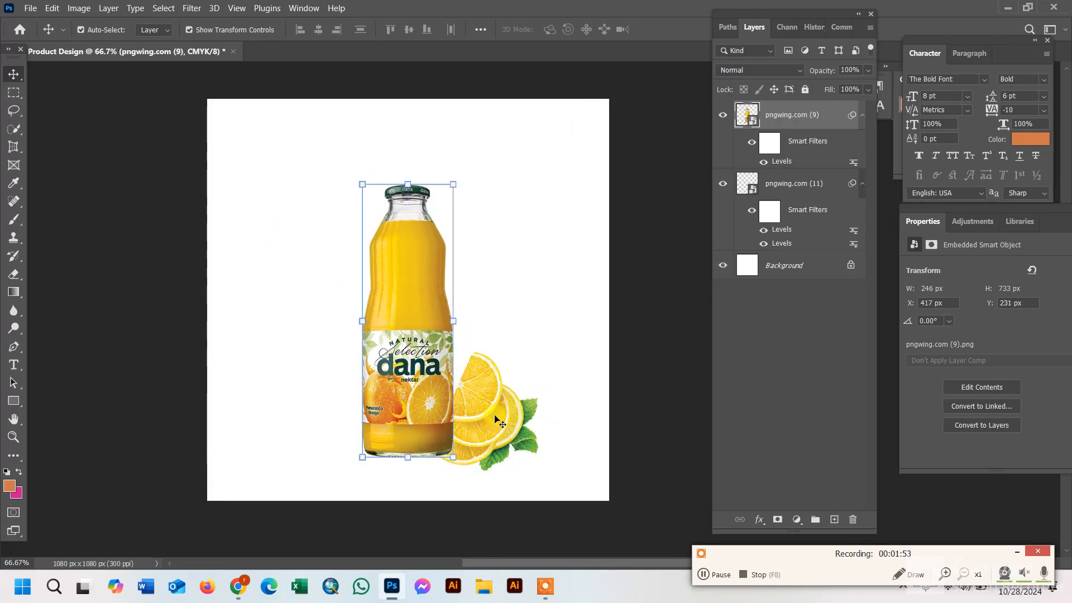
left_click_drag(494, 417, 501, 411)
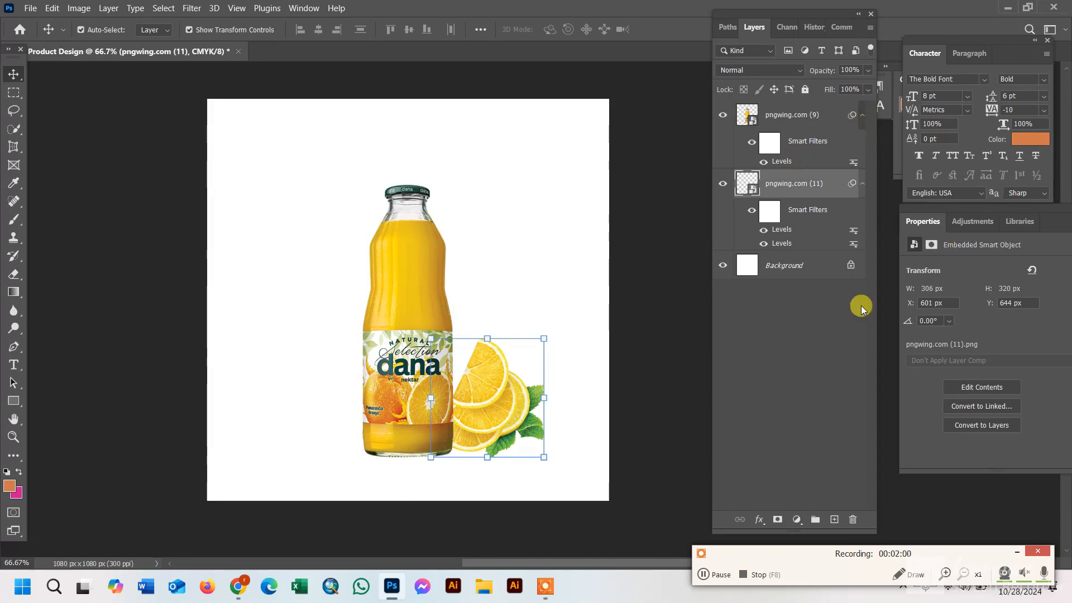
Step: On a new layer above the bottle, stamp a dab below it with a flattened 56 px hard round brush
left_click(737, 113)
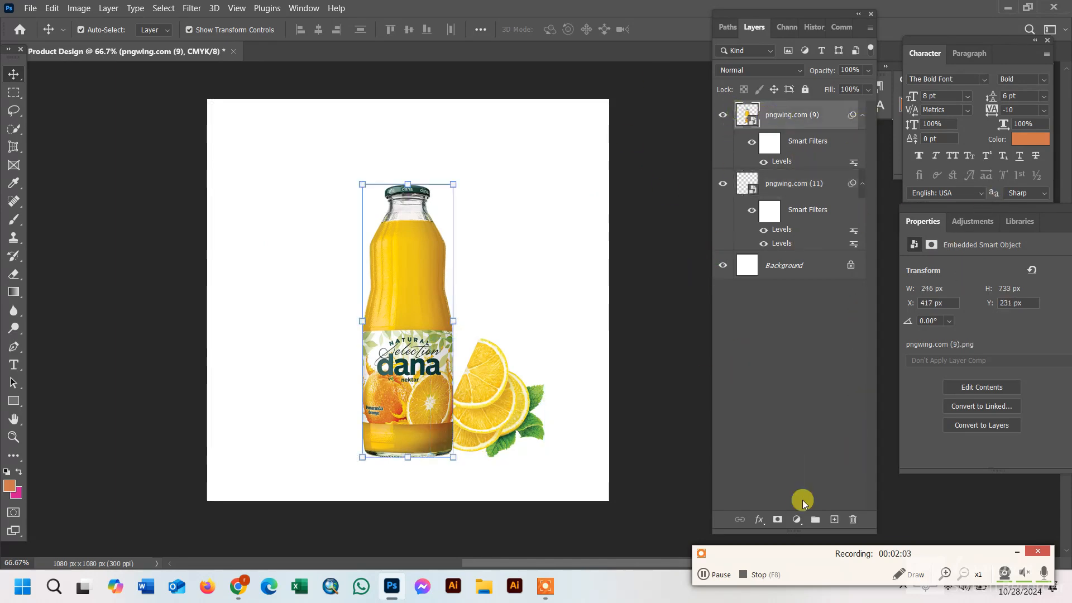
left_click(833, 520)
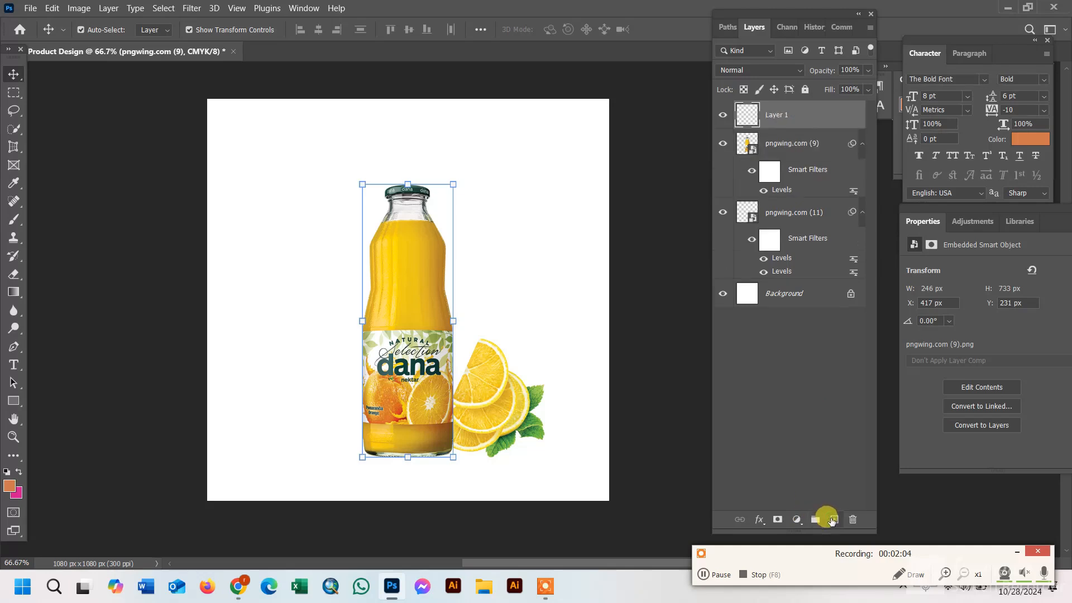
left_click(14, 222)
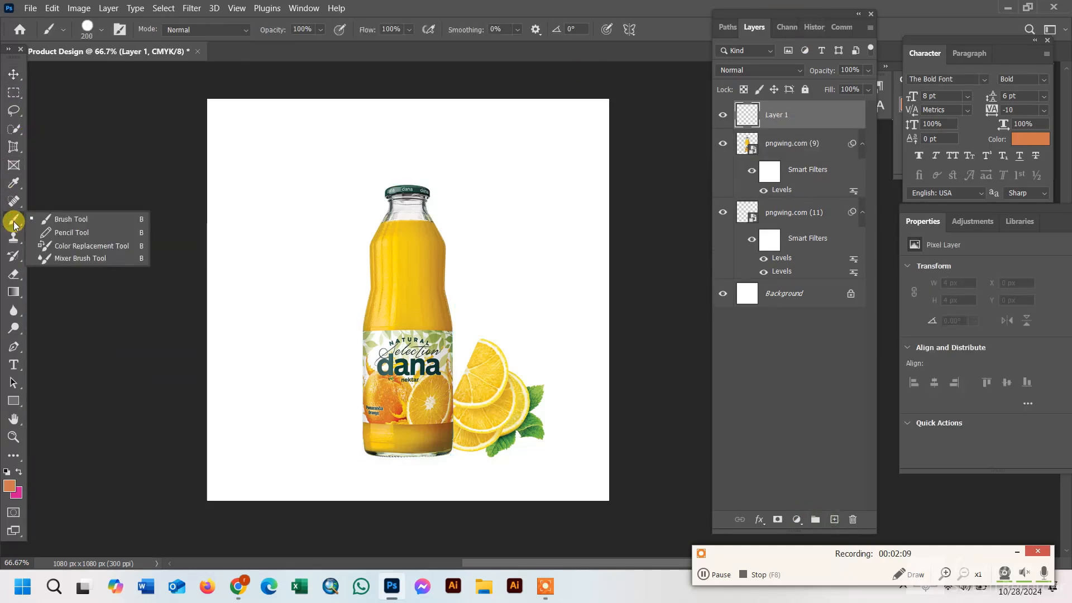
left_click(63, 218)
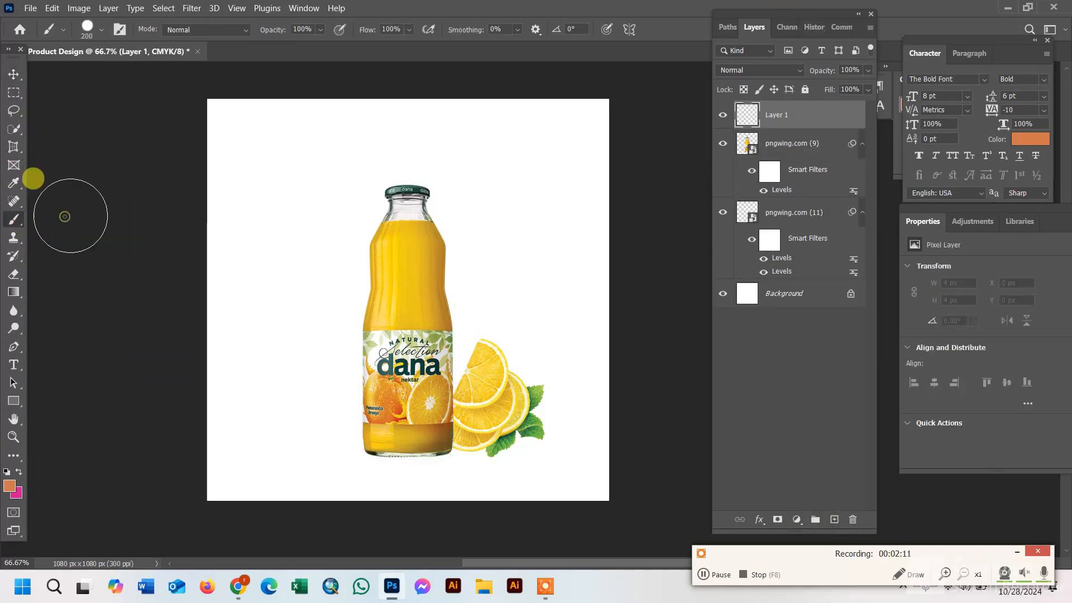
left_click(94, 32)
mouse_move(127, 77)
left_mouse_down()
mouse_move(84, 72)
mouse_move(115, 73)
left_mouse_up()
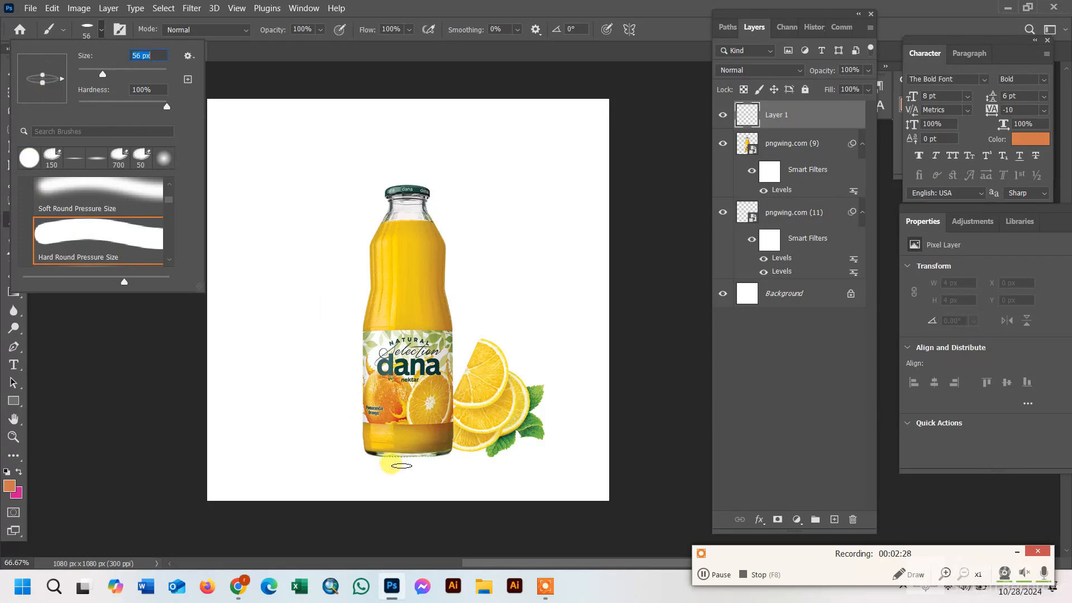
left_click(403, 463)
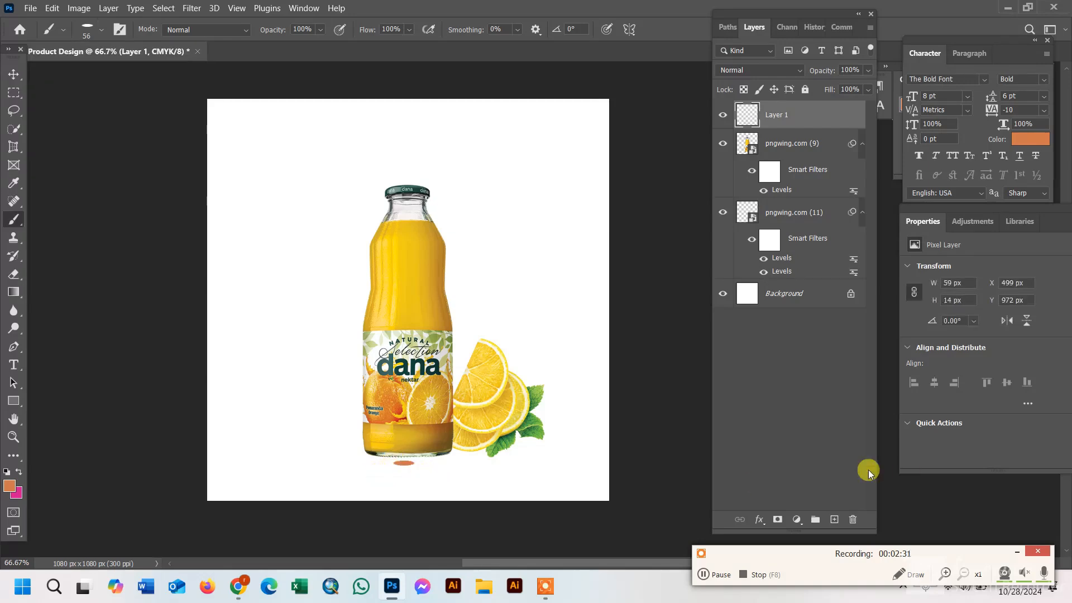
Step: Set the painting colour to black, stamp a test dab, and delete the test paint layer
left_click(1030, 138)
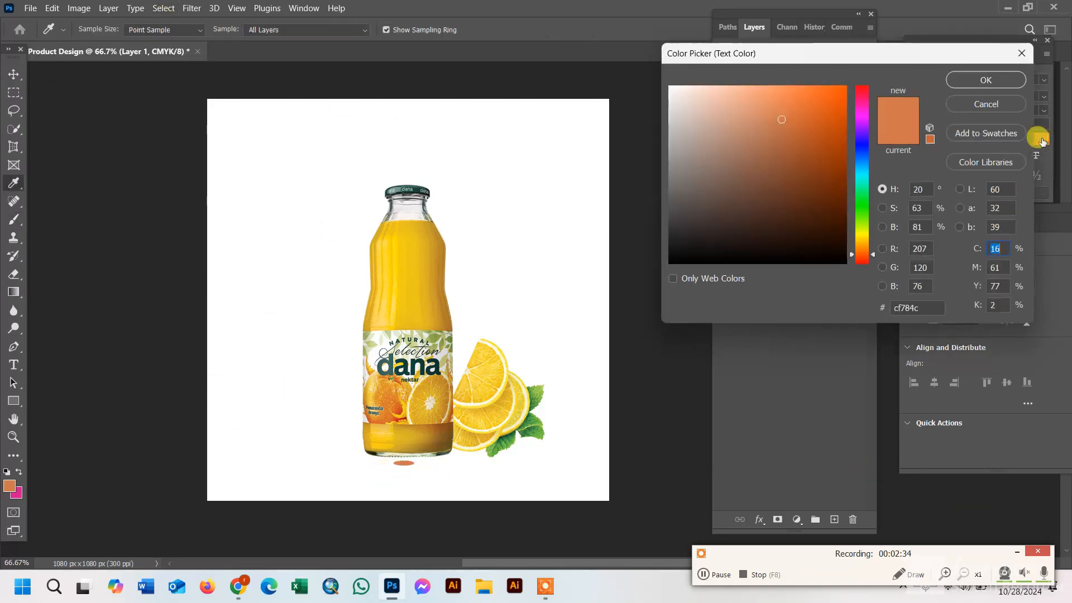
left_click(668, 261)
left_click(984, 81)
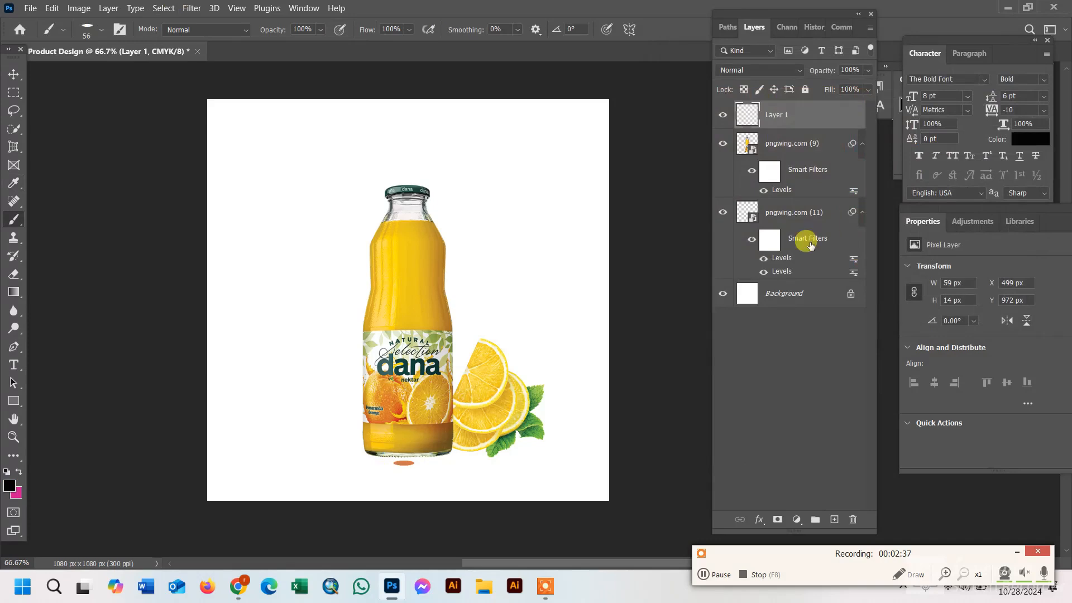
left_click(262, 193)
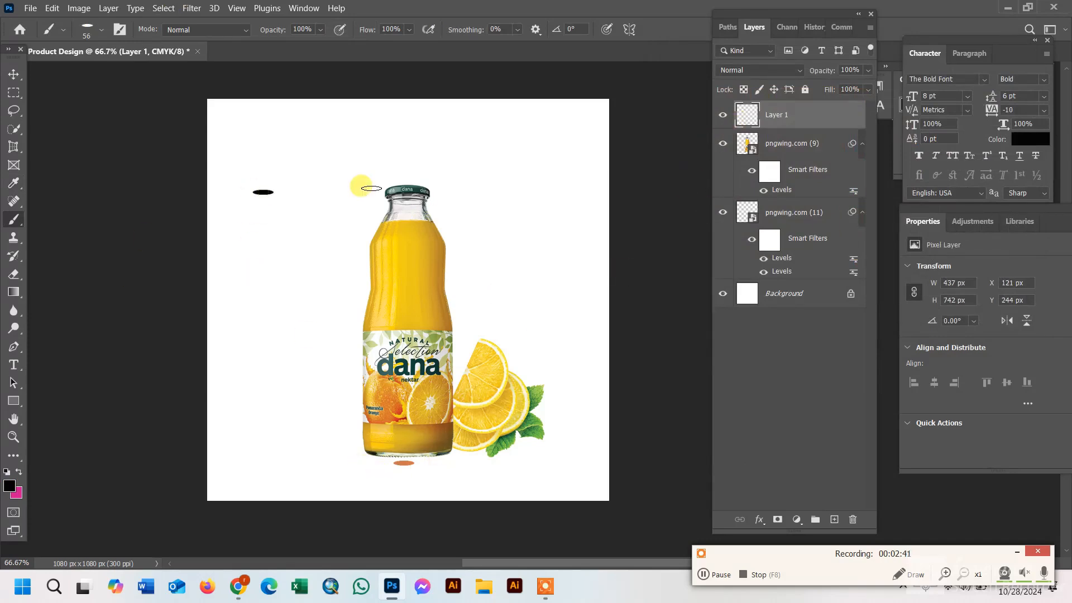
key("Delete")
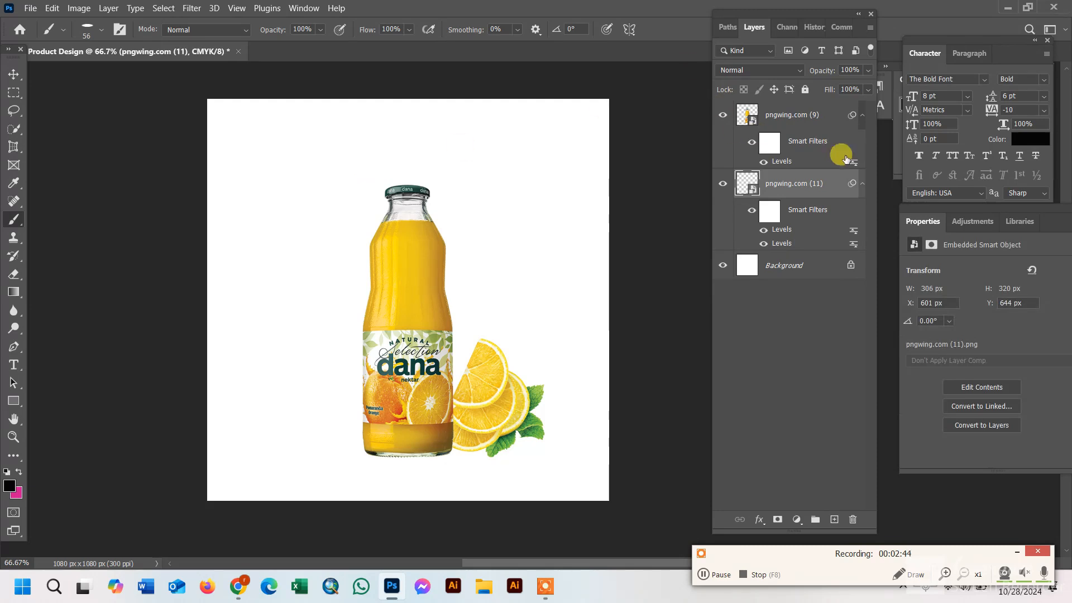
Step: On a new layer above the bottle, stamp a black ellipse just below its base with the flattened brush at 149 px
key("alt+bracketright")
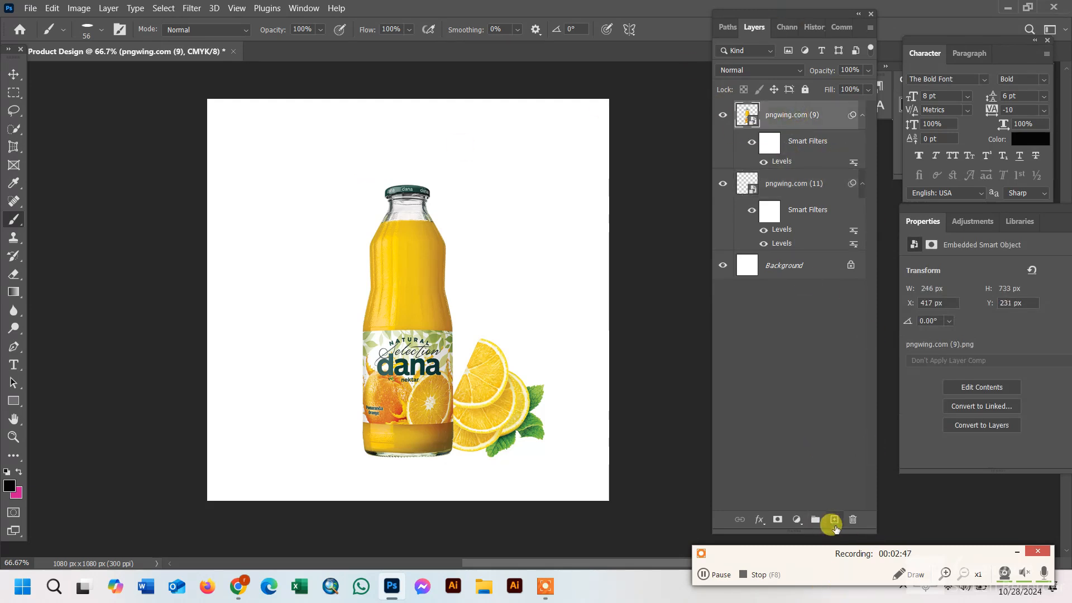
left_click(834, 519)
right_click(14, 219)
left_click(91, 218)
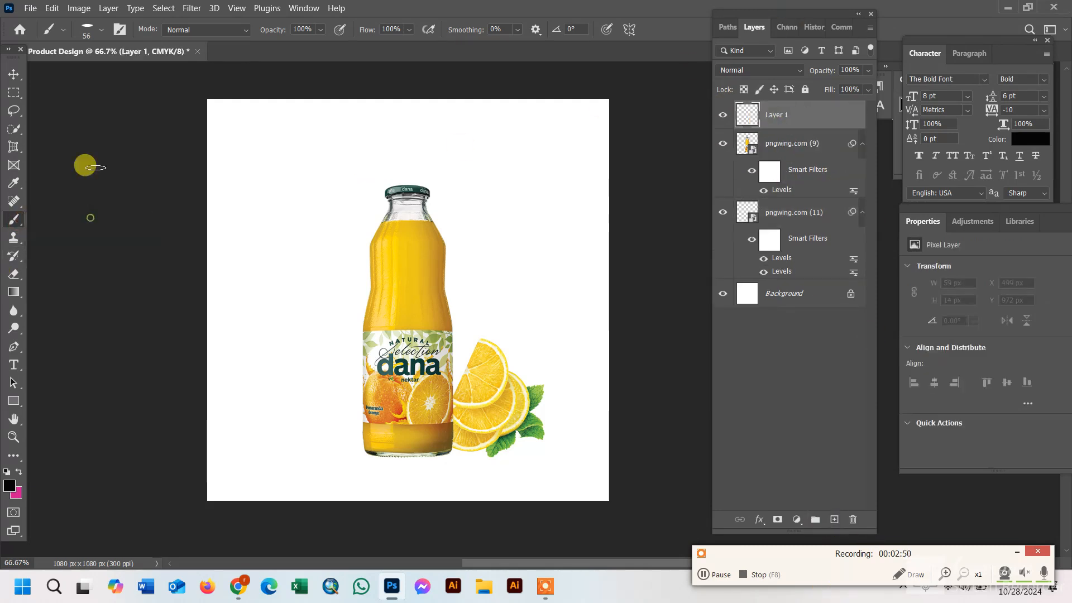
left_click(93, 30)
left_click_drag(112, 74, 134, 73)
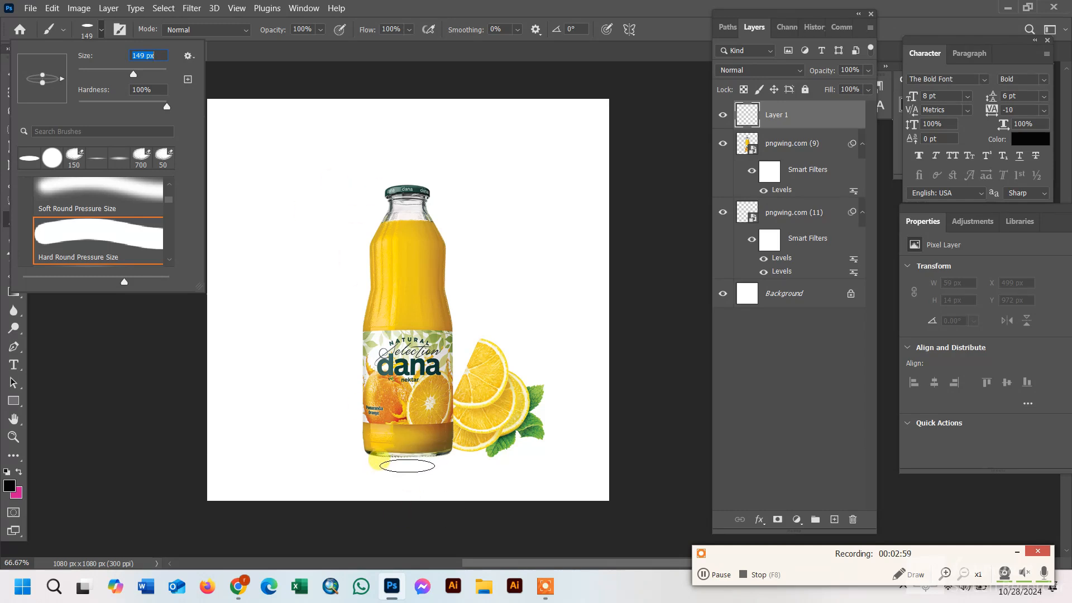
left_click(407, 465)
Step: Scale the black ellipse to about 271 × 65 px and position it against the underside of the bottle
left_click(14, 73)
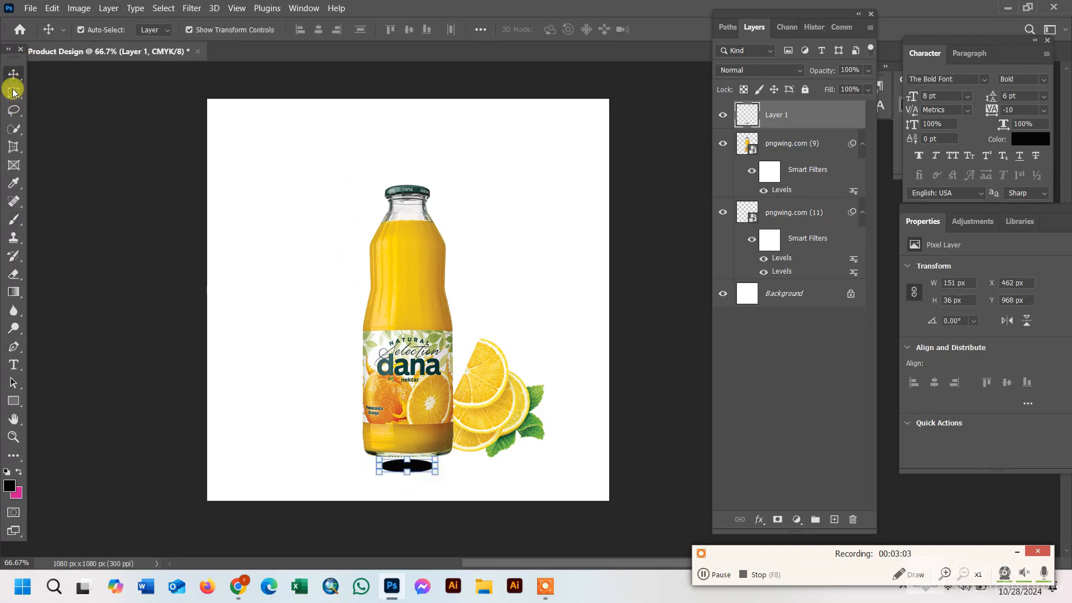
left_click_drag(435, 474, 343, 481)
left_click_drag(437, 472, 429, 465)
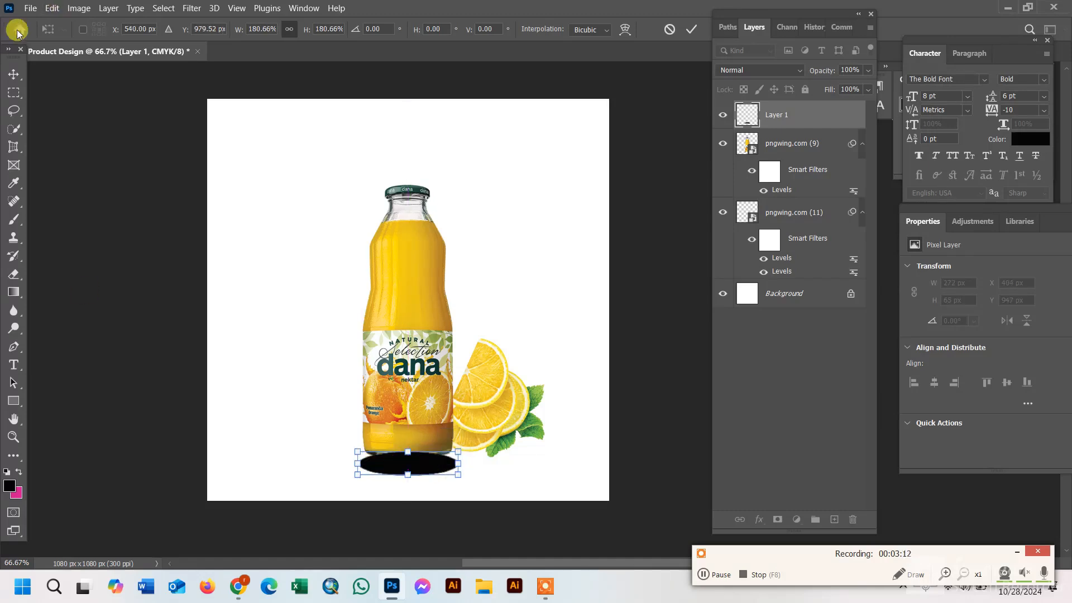
left_click(14, 148)
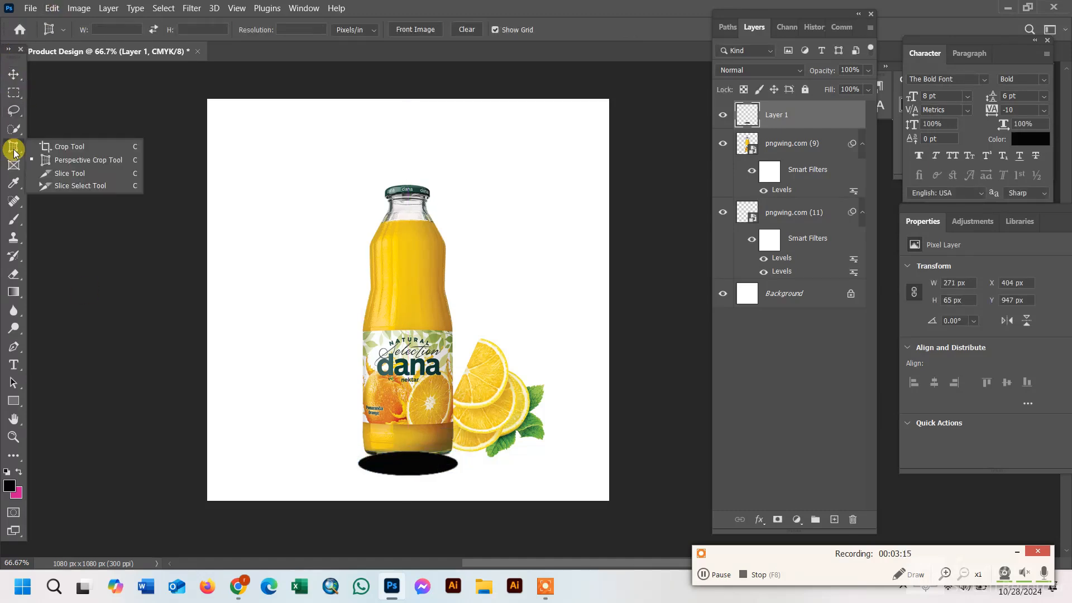
left_click(14, 164)
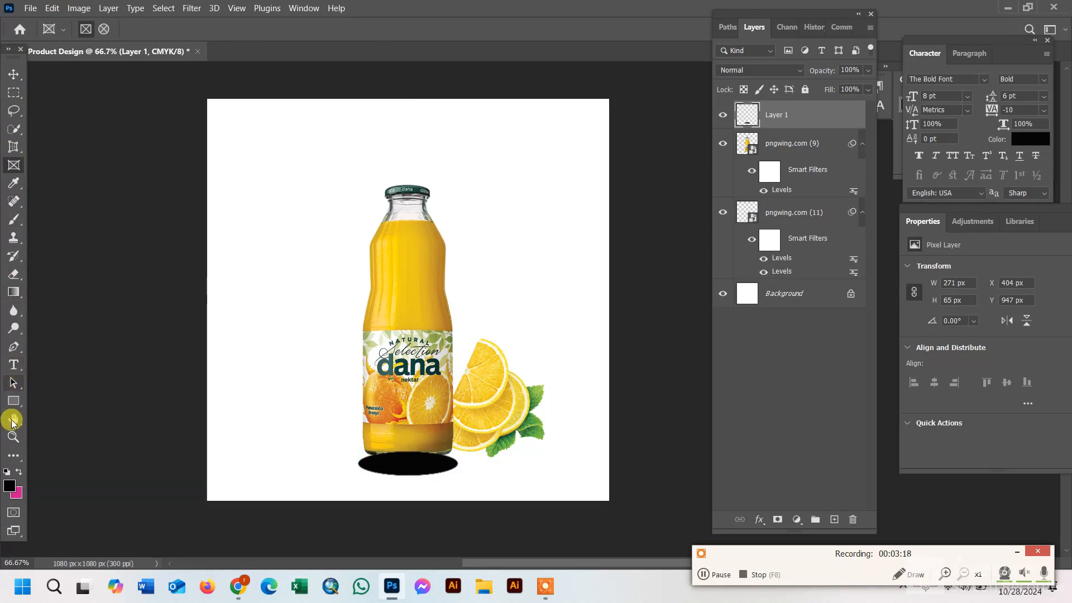
left_click(18, 456)
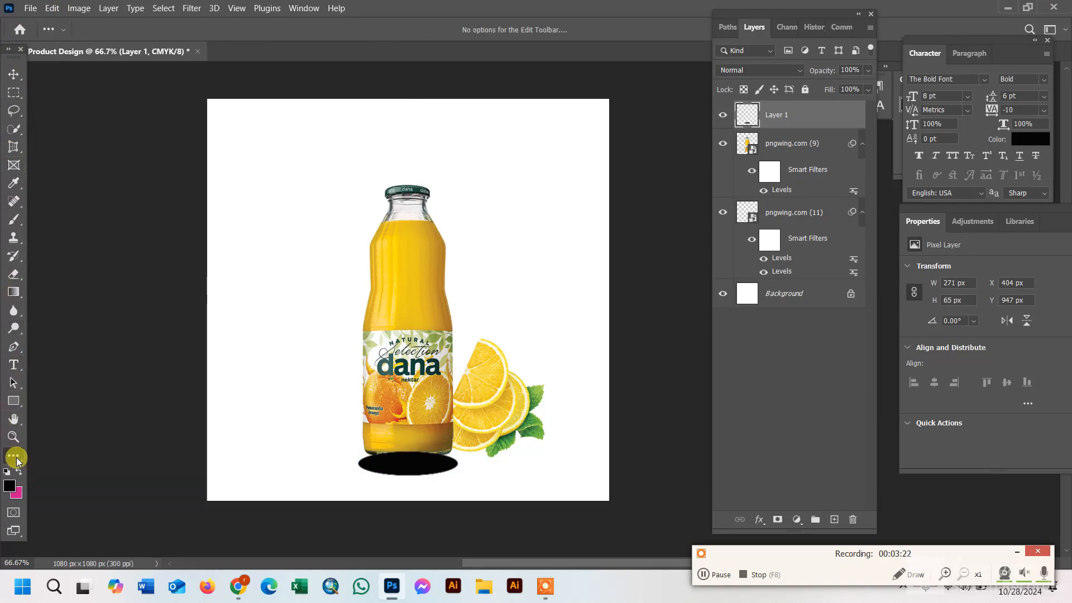
left_click(13, 183)
left_click(13, 110)
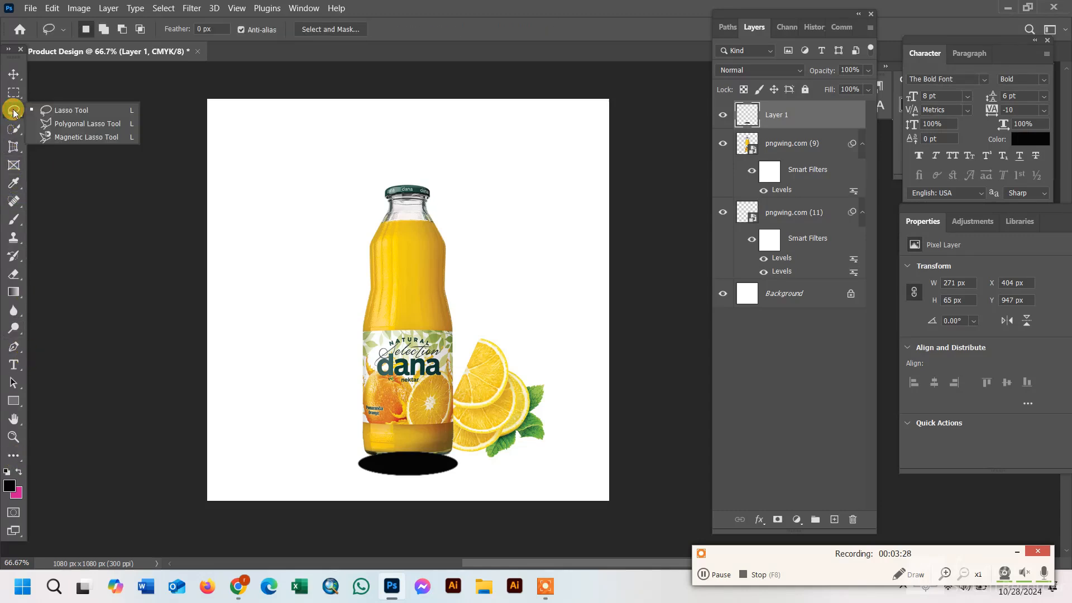
left_click(13, 92)
left_click(13, 74)
right_click(422, 318)
right_click(410, 463)
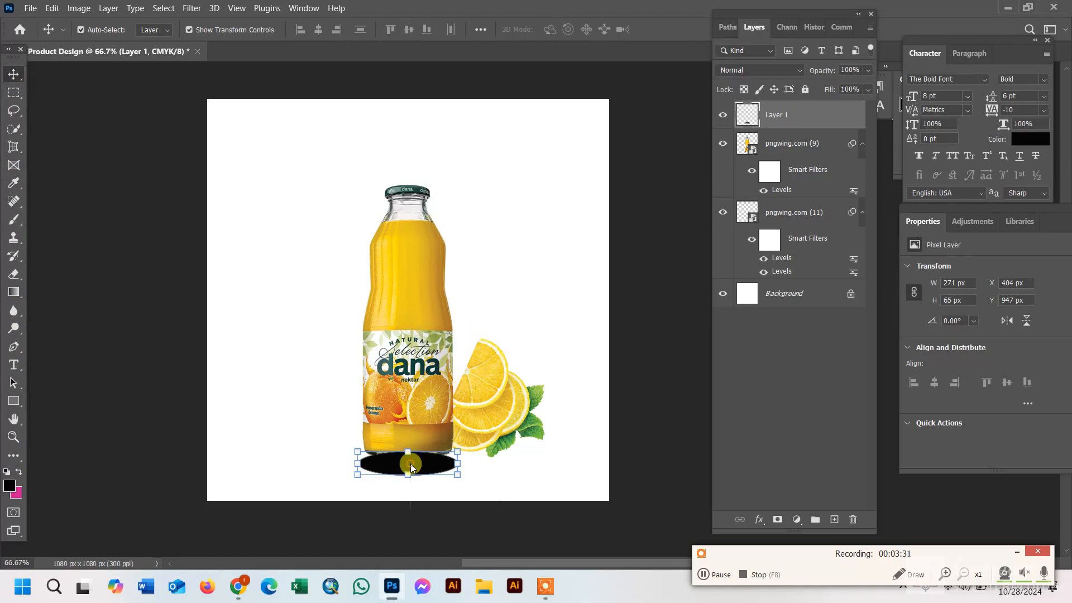
right_click(408, 464)
left_click(15, 457)
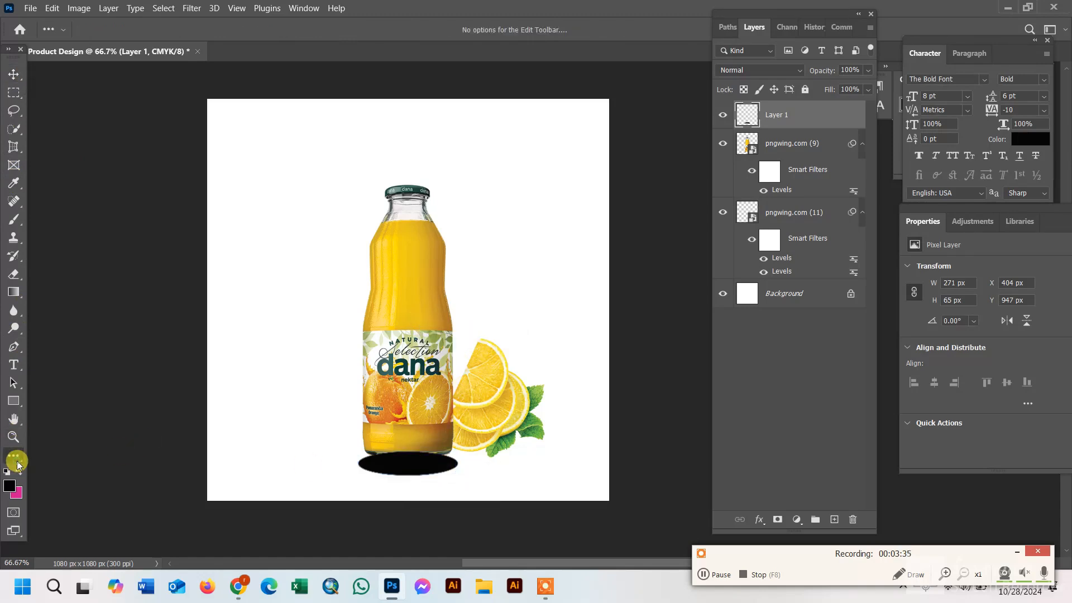
left_click(12, 382)
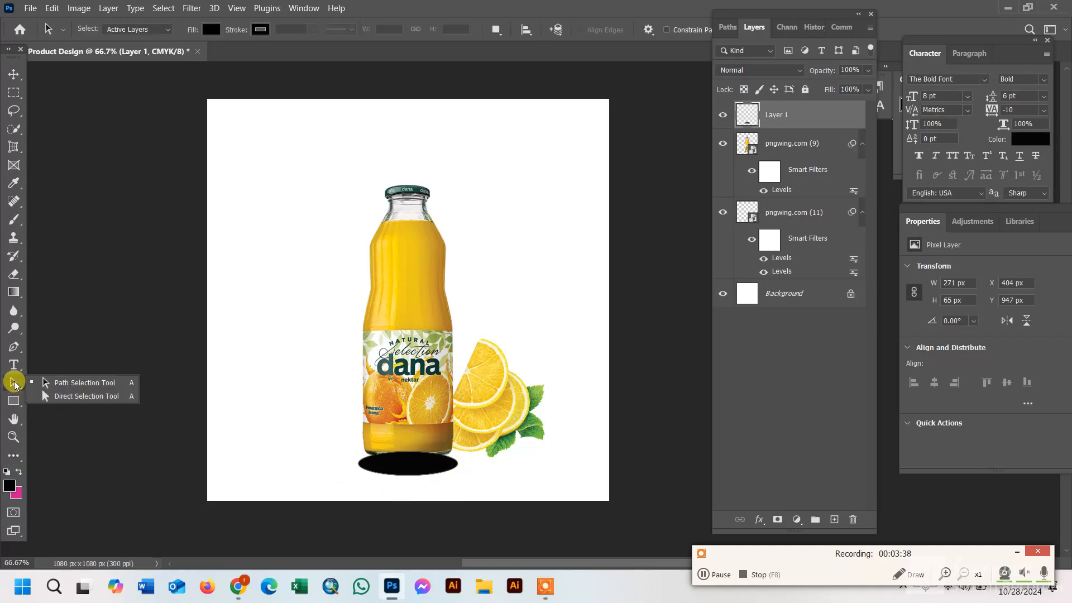
left_click(15, 371)
left_click(14, 346)
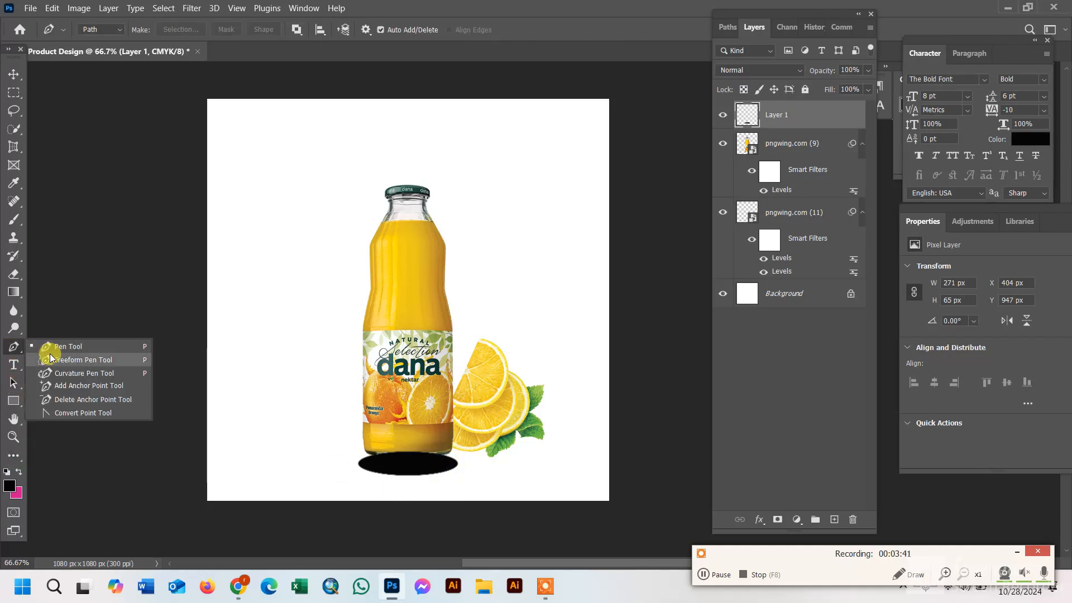
left_click(711, 574)
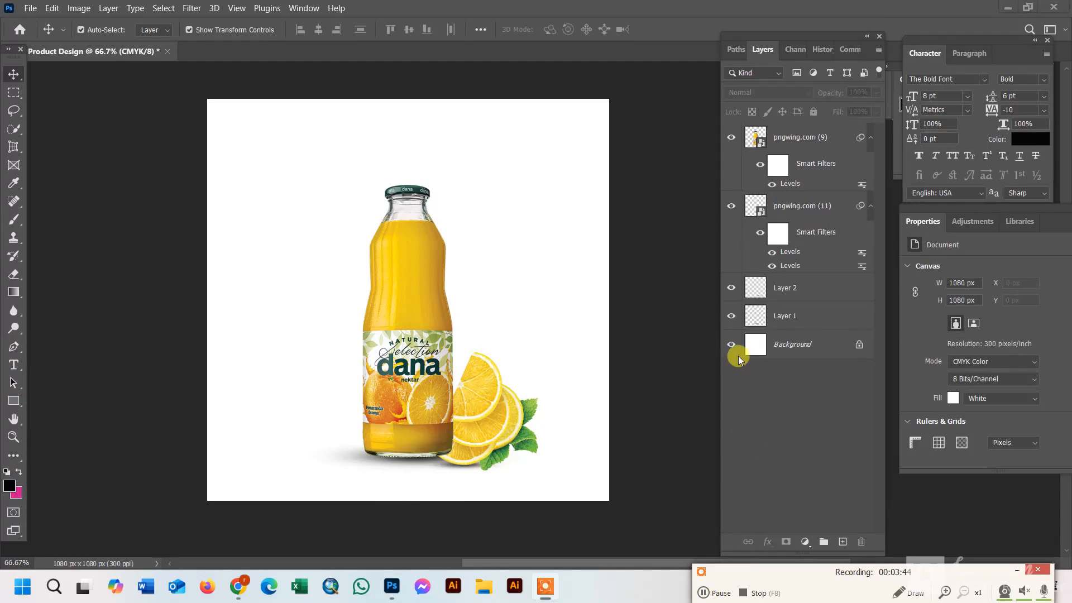
Step: Unlock the white background layer and add a Gradient Overlay layer style to it
left_click(858, 344)
left_click(767, 542)
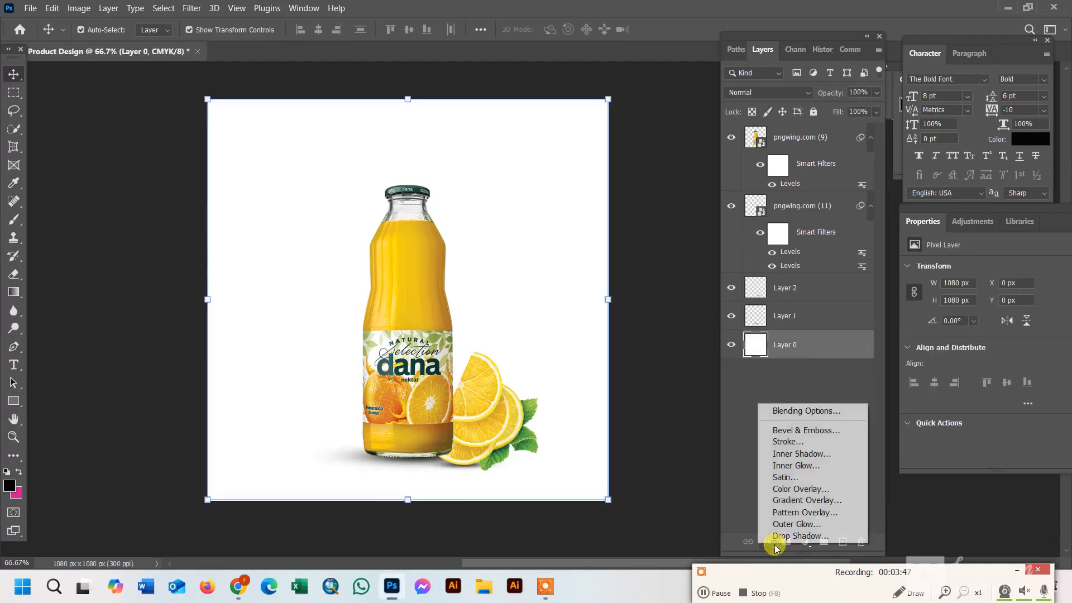
left_click(789, 500)
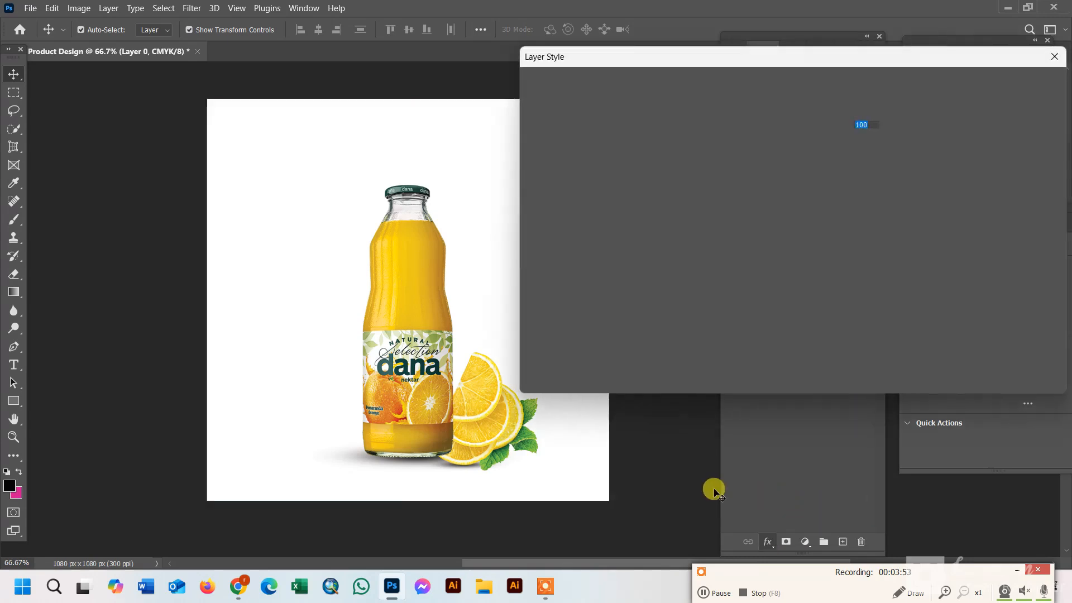
left_click_drag(852, 58, 899, 26)
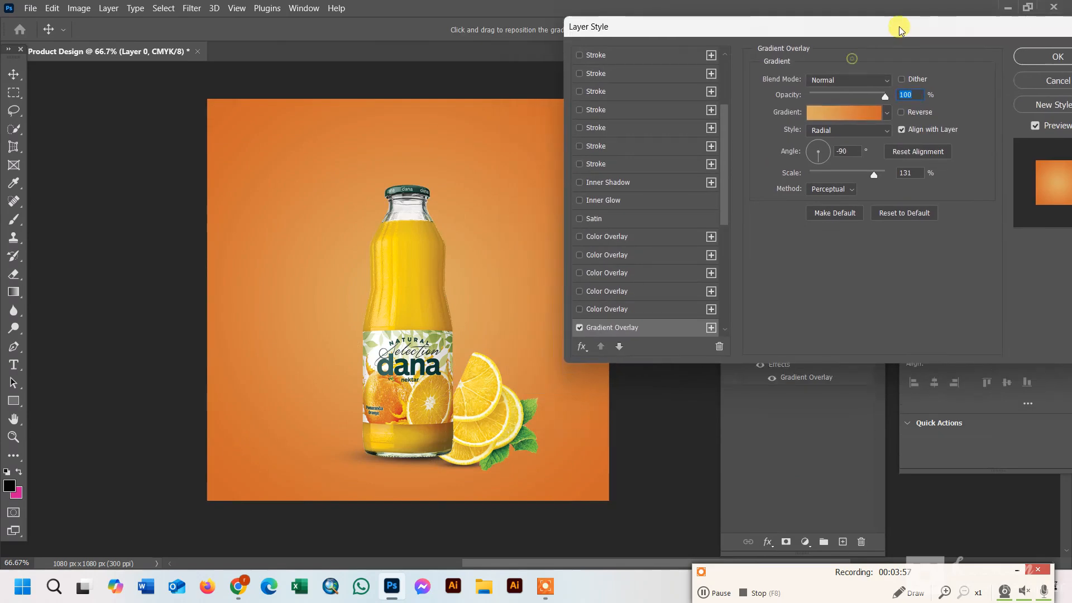
Step: Edit the overlay gradient and set its starting stop to yellow edca19, sampled from the juice near the bottle's shoulder
left_click(873, 112)
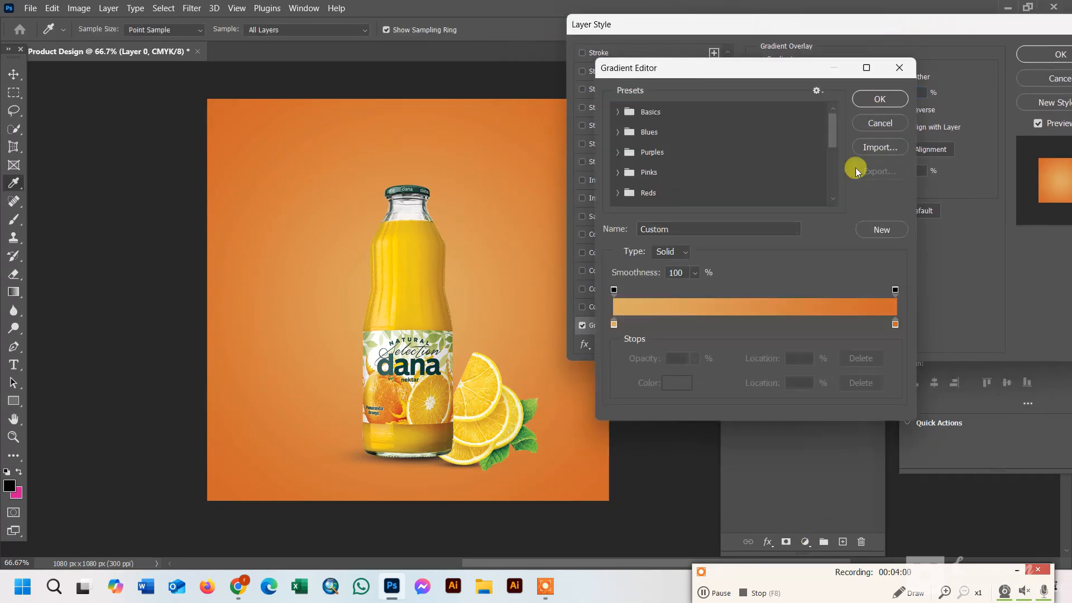
left_click(614, 325)
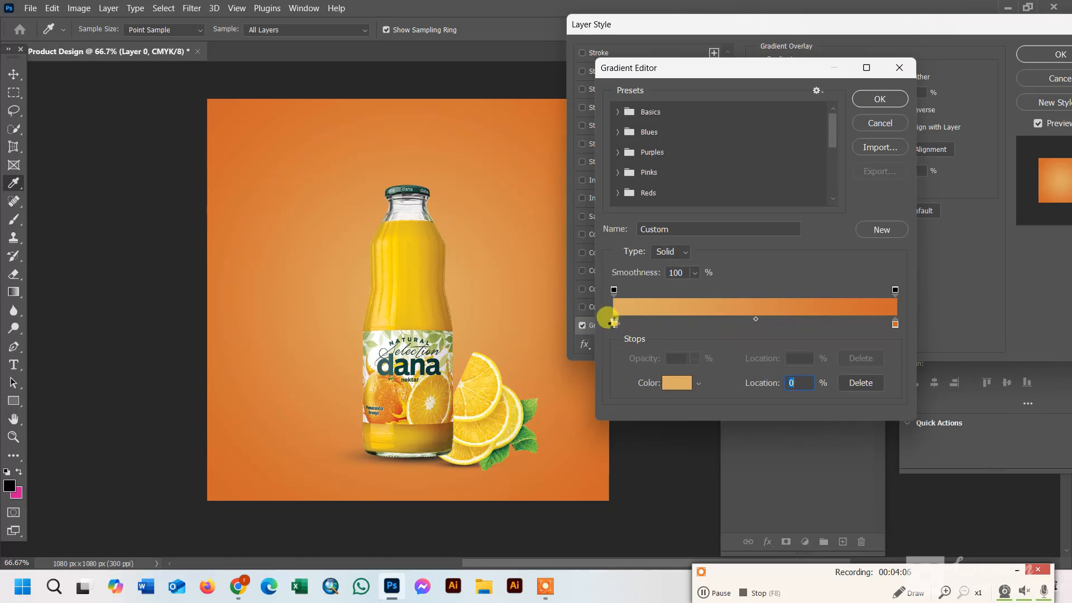
double_click(614, 325)
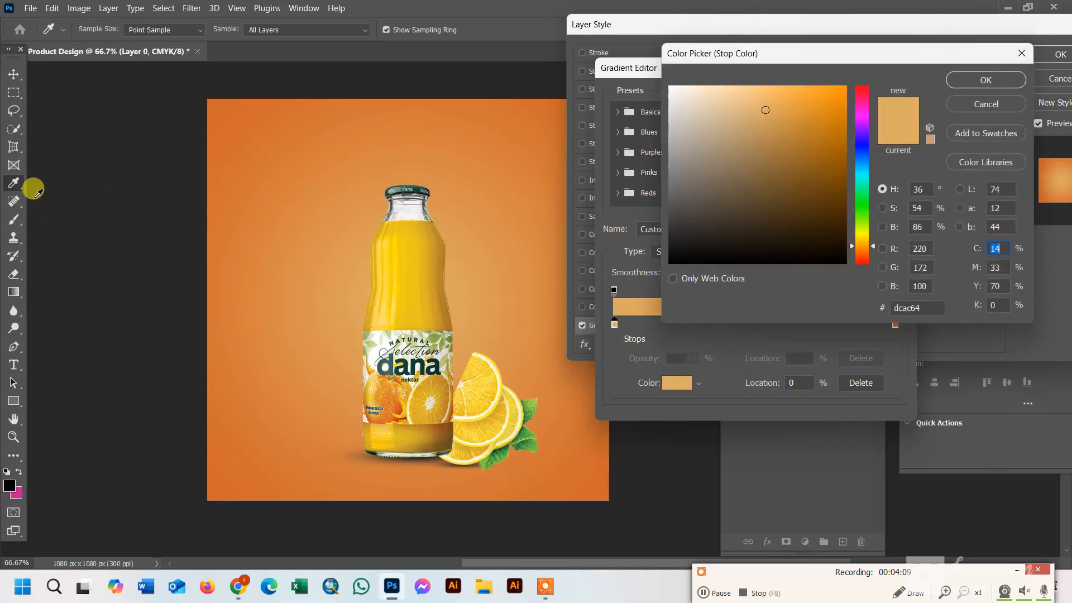
left_click(404, 231)
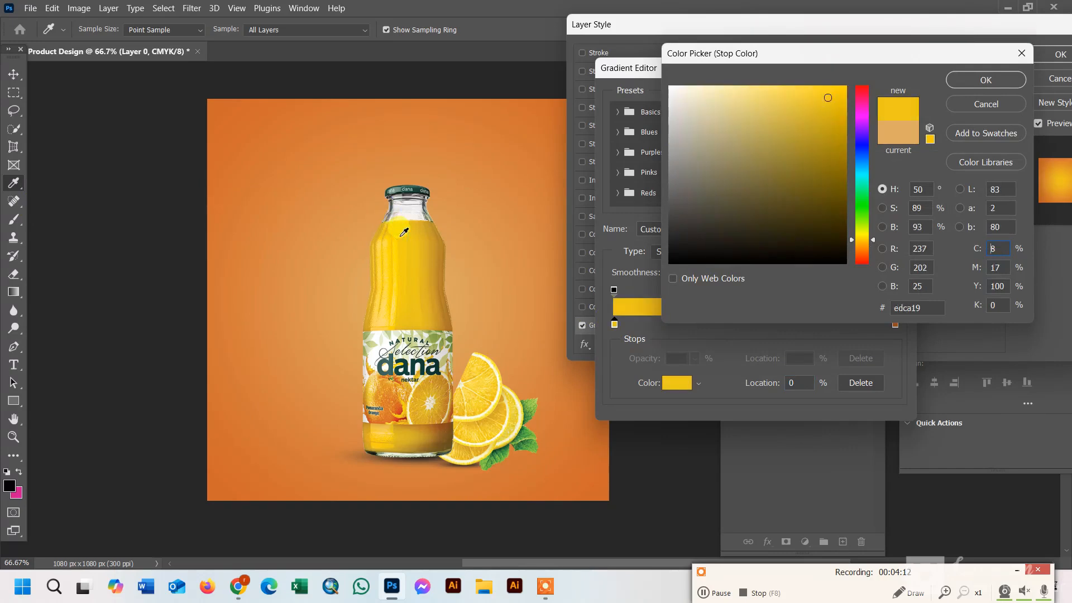
left_click(986, 81)
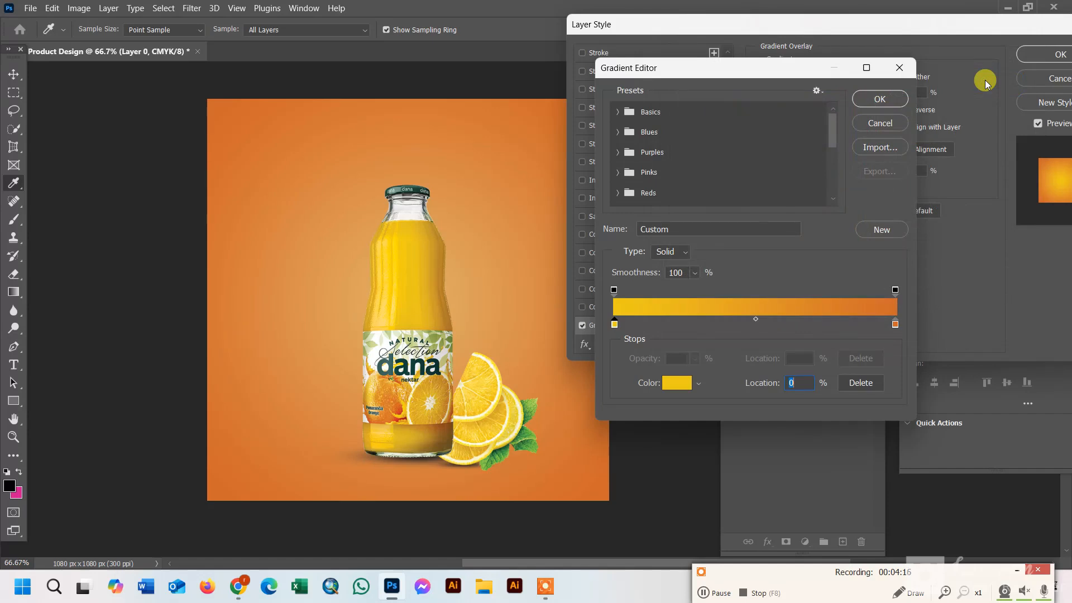
Step: Set the gradient's end stop to brown-orange 9c5b24, sampled from the label's lower edge, and accept the gradient
double_click(895, 323)
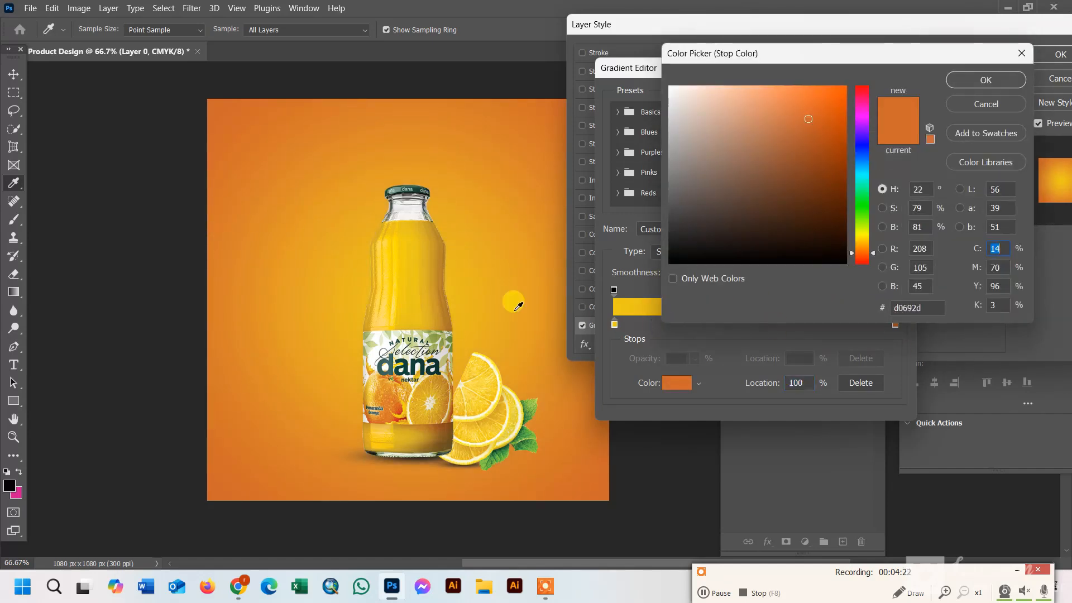
left_click(413, 427)
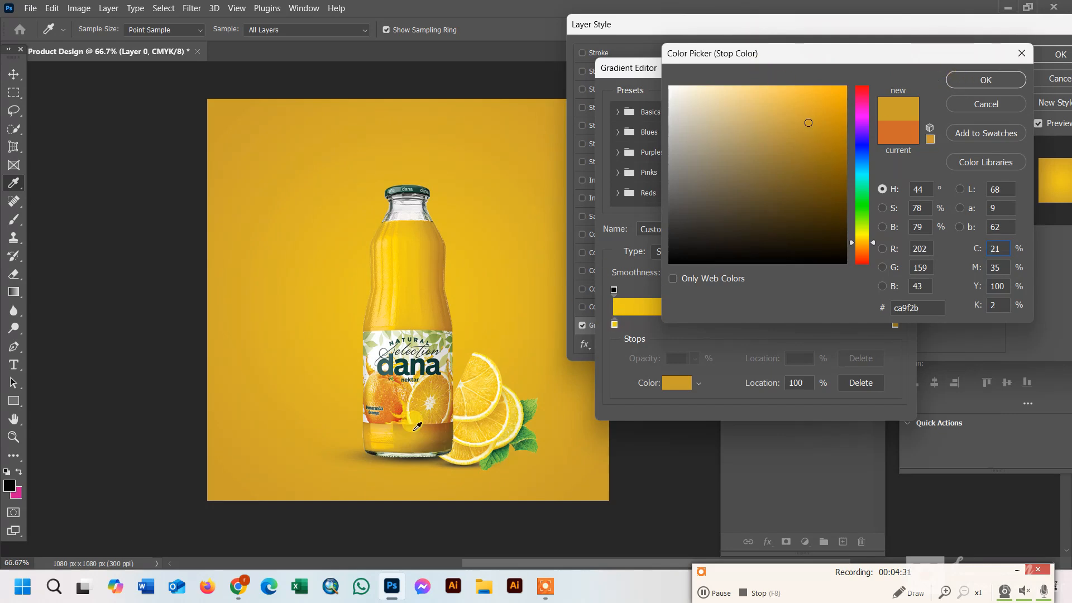
left_click(445, 430)
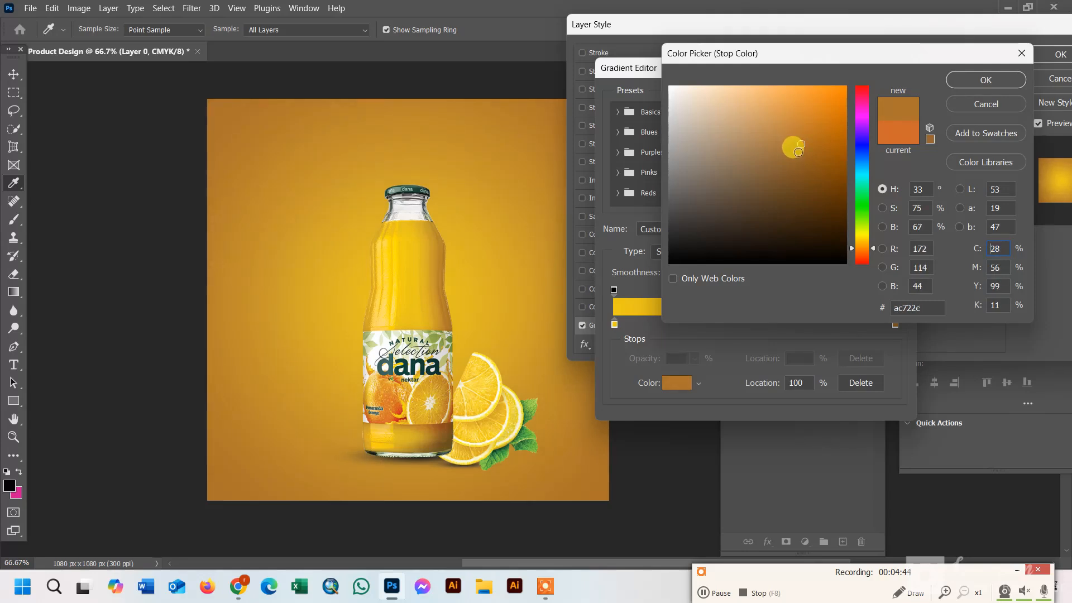
left_click(429, 425)
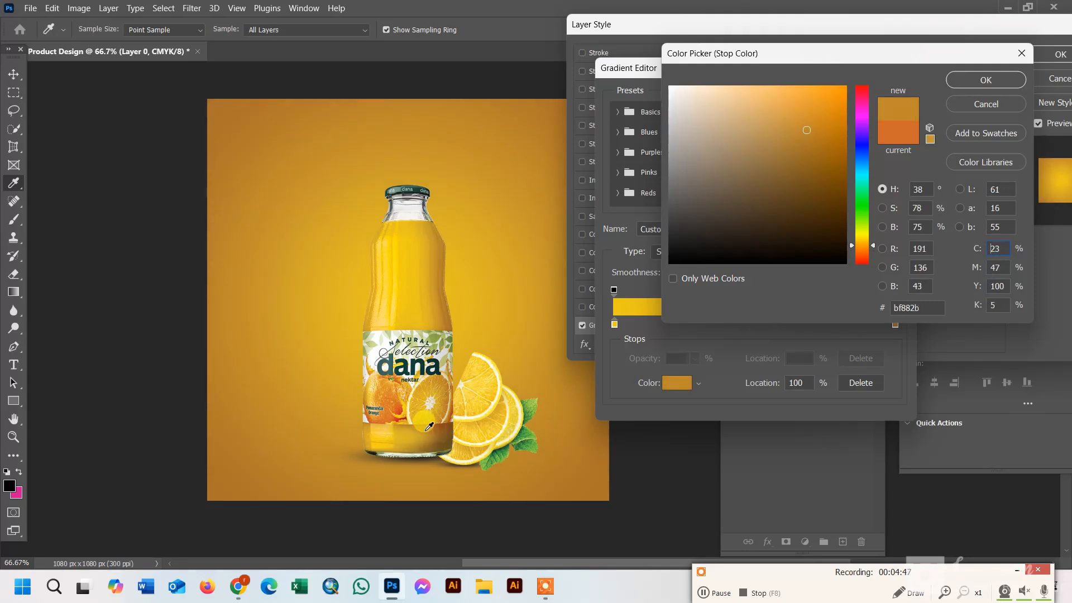
left_click(439, 424)
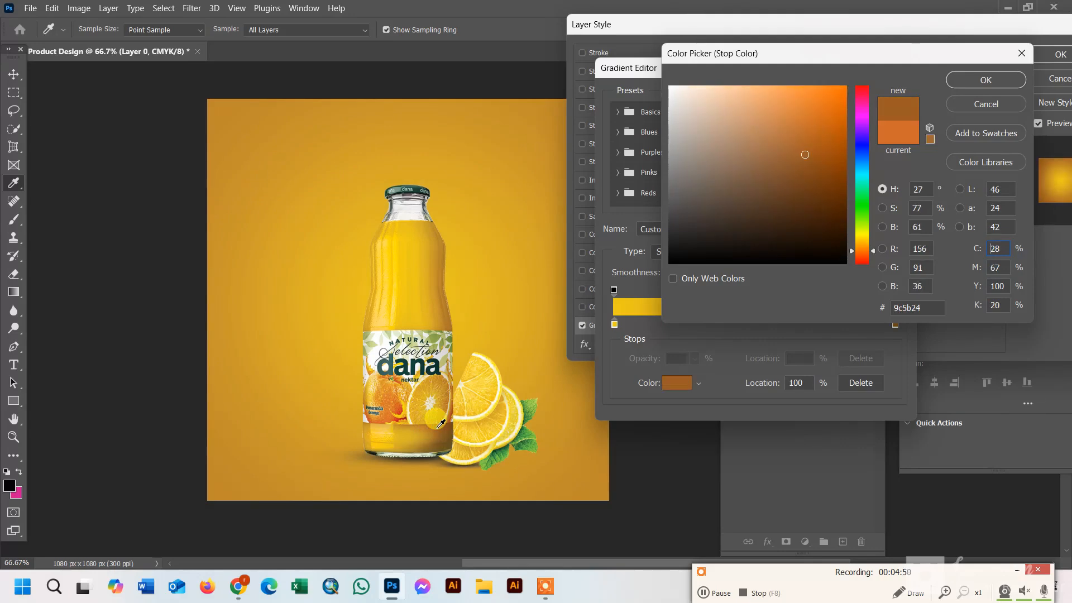
left_click(968, 85)
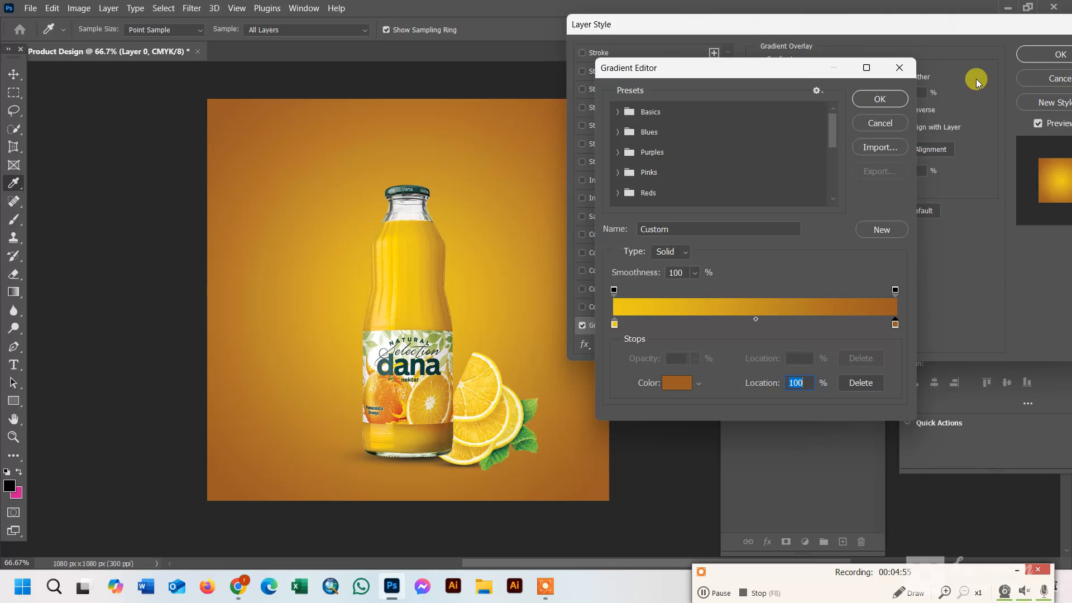
left_click(871, 100)
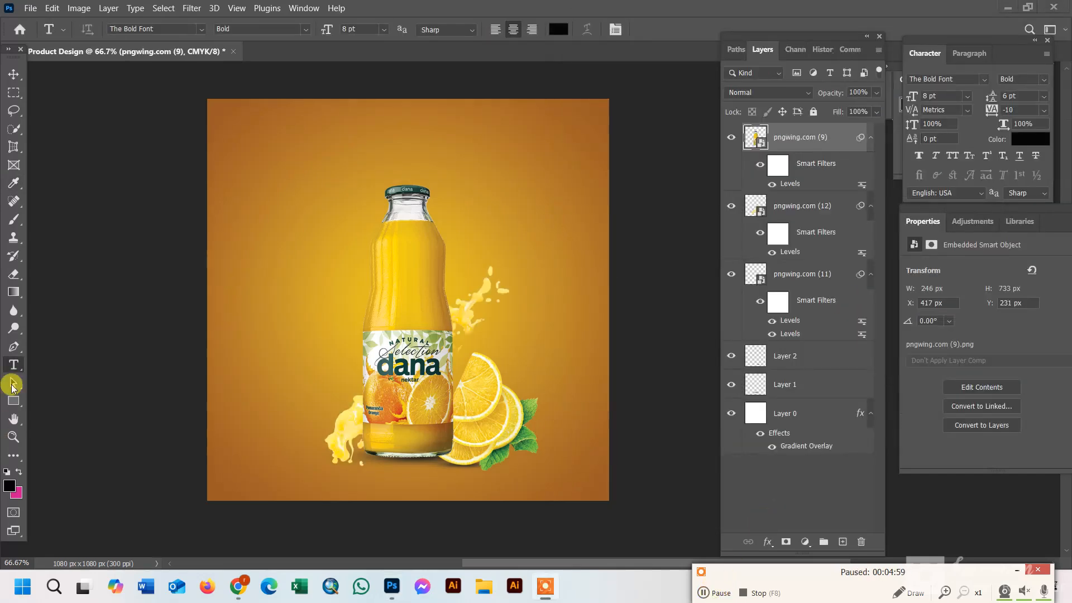
Step: Add a centred text line reading "DANA" above the bottle cap
left_click(14, 364)
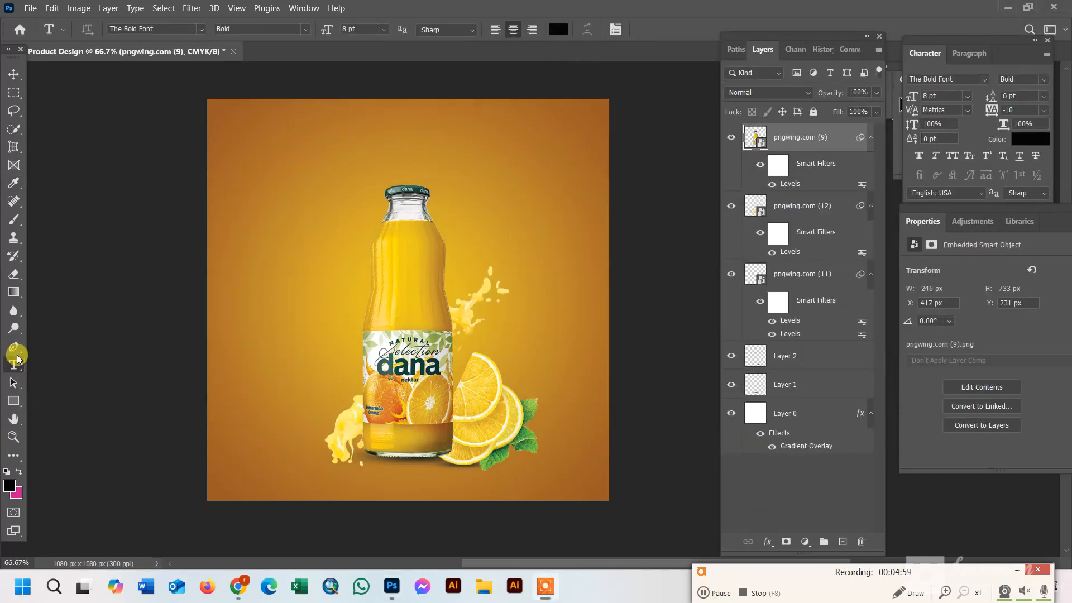
left_click(391, 156)
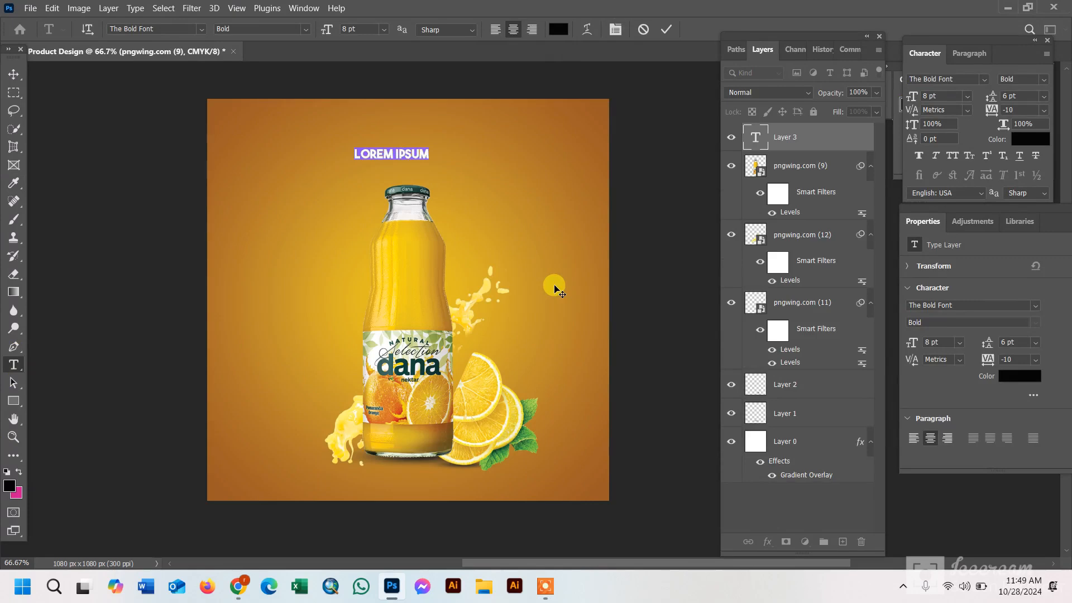
type("D")
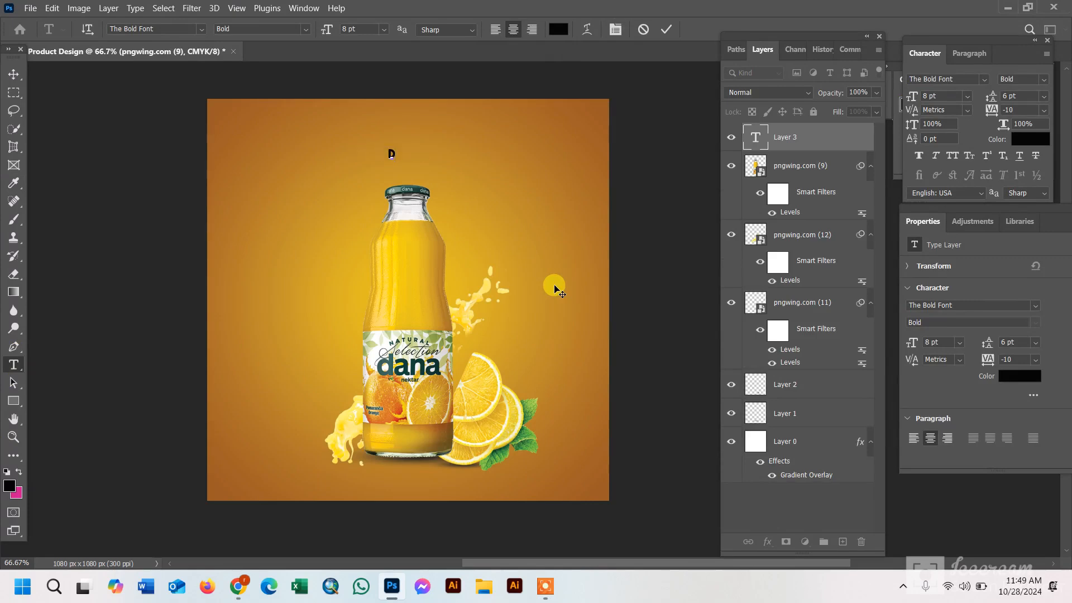
type("ANA")
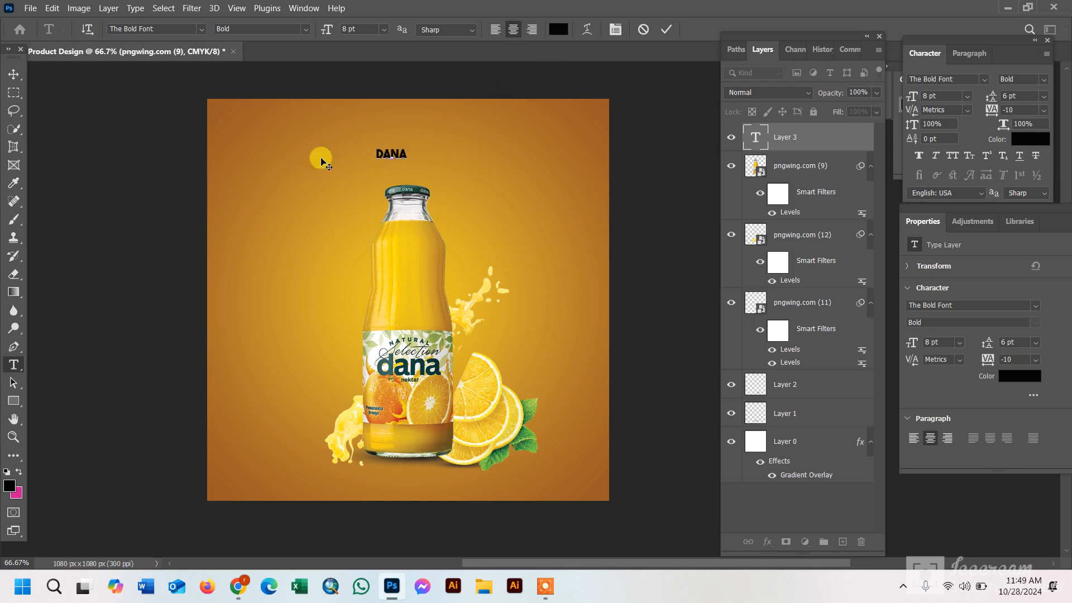
Step: Hide and redisplay the floating Character panel, and move it closer to the canvas
left_click(616, 32)
left_click(613, 30)
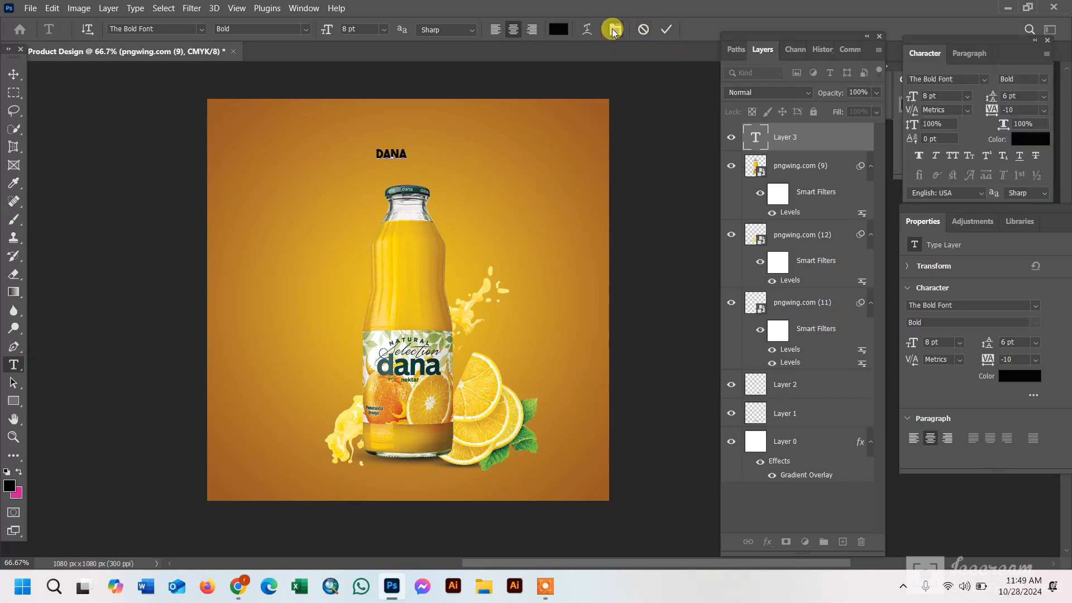
left_click(299, 10)
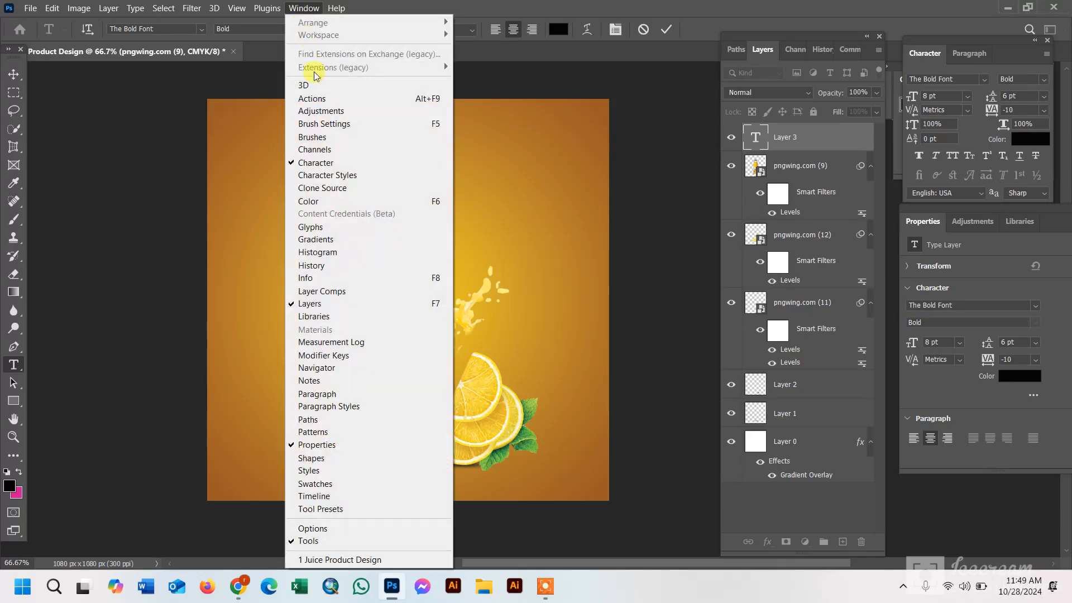
left_click(314, 161)
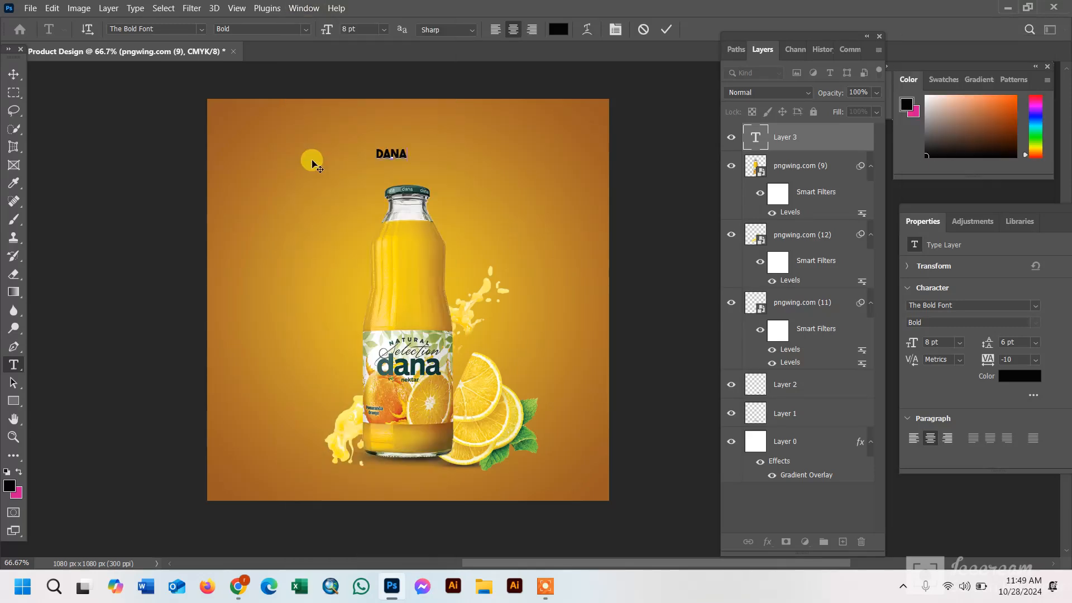
left_click(615, 29)
left_click_drag(976, 40, 761, 31)
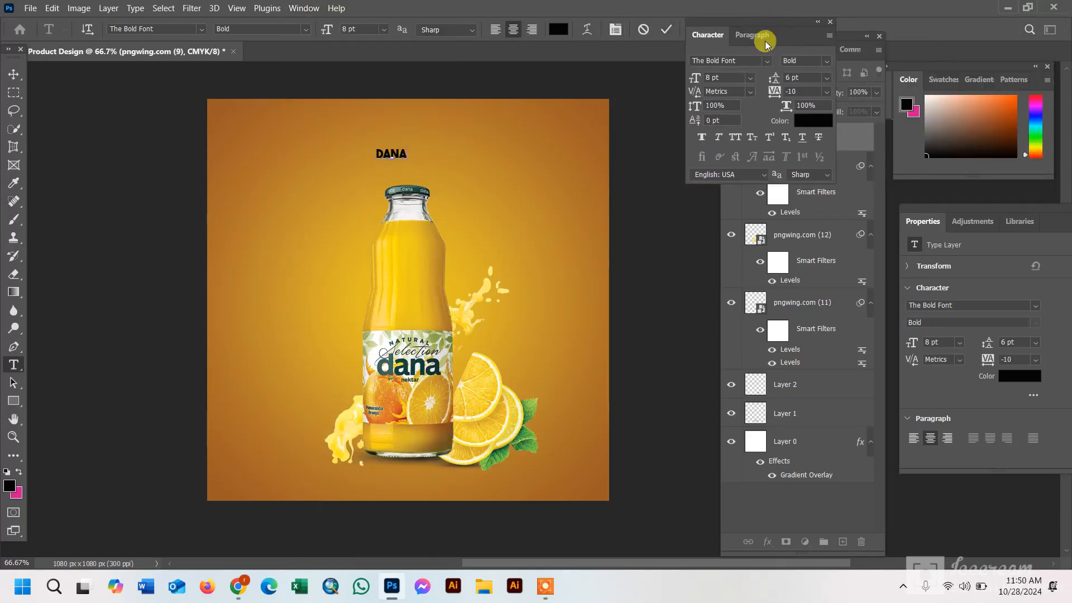
left_click(768, 61)
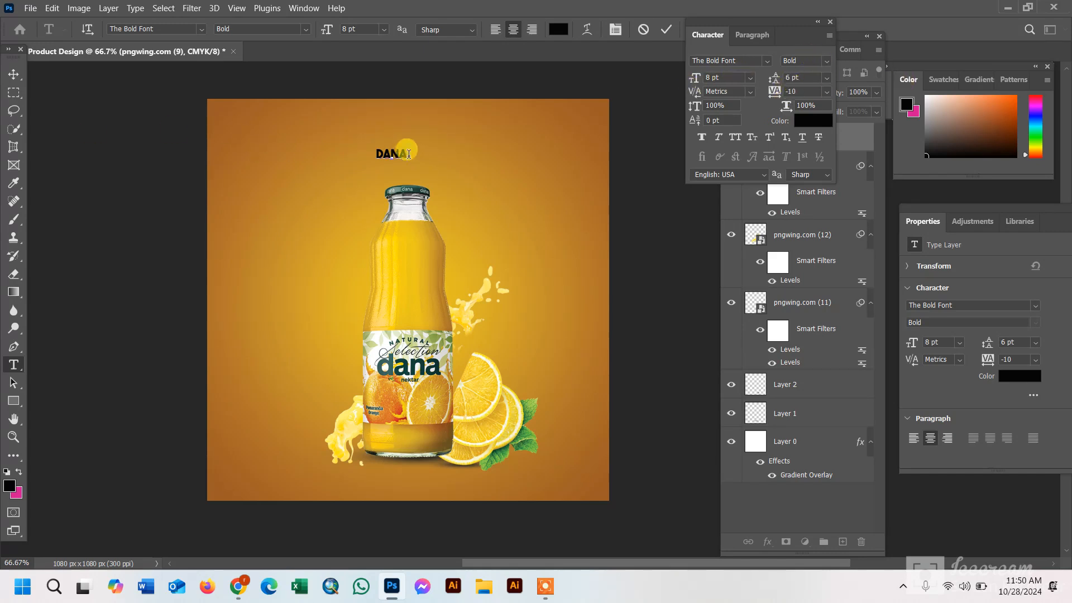
Step: Select the whole DANA text, try it at 48 pt, and settle on a font size of 36 pt
left_click_drag(409, 154, 356, 154)
left_click(750, 78)
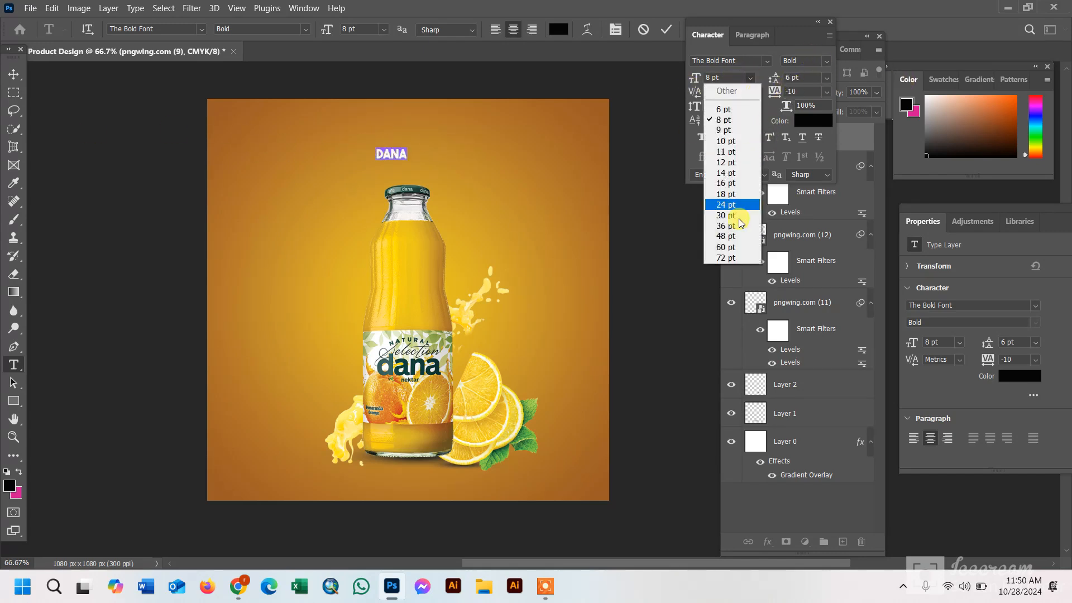
left_click(728, 237)
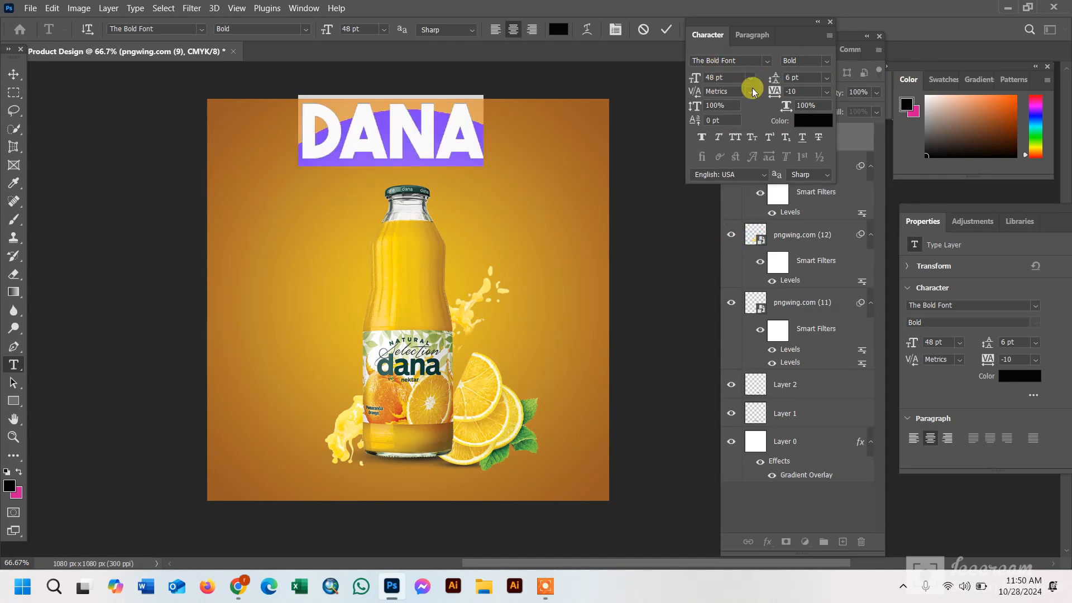
left_click(750, 78)
left_click(726, 224)
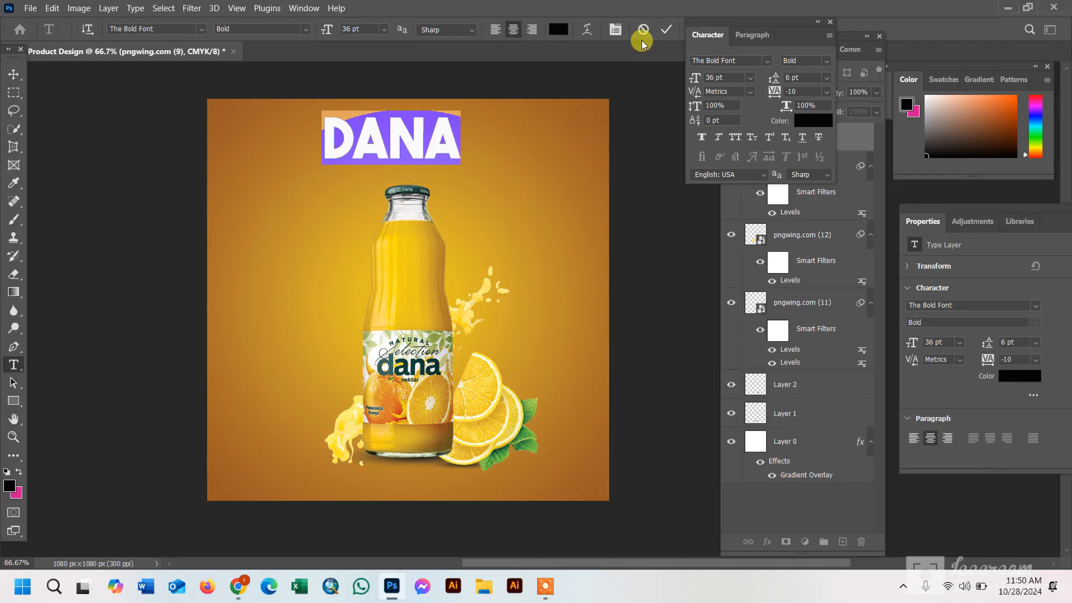
Step: Set the DANA text to 30 pt, commit the edit, and move the text slightly to the right
left_click(749, 78)
left_click(727, 212)
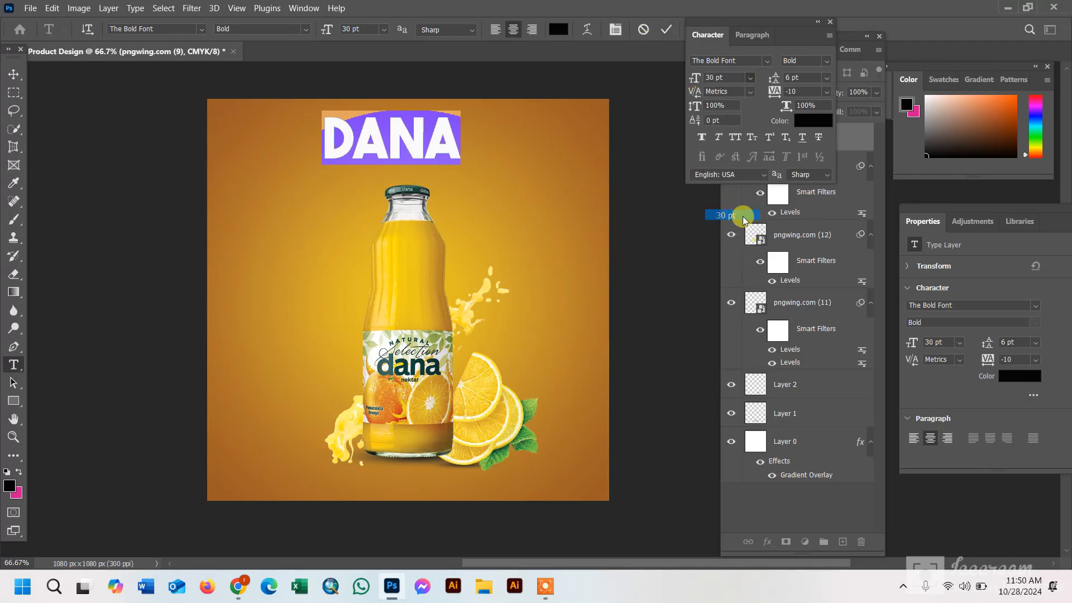
left_click(666, 29)
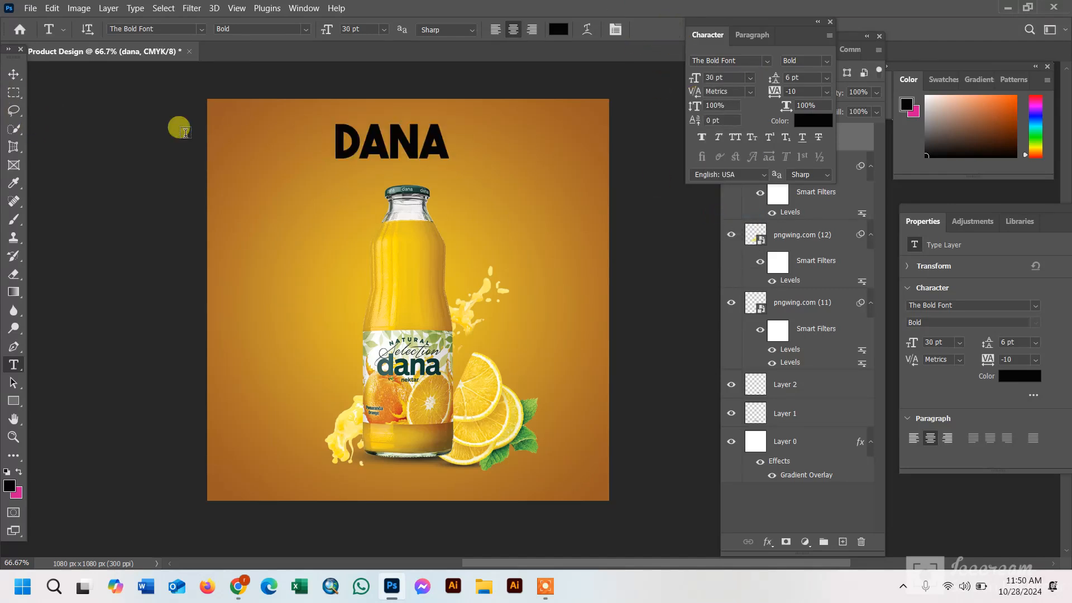
left_click(14, 74)
left_click_drag(429, 142, 451, 145)
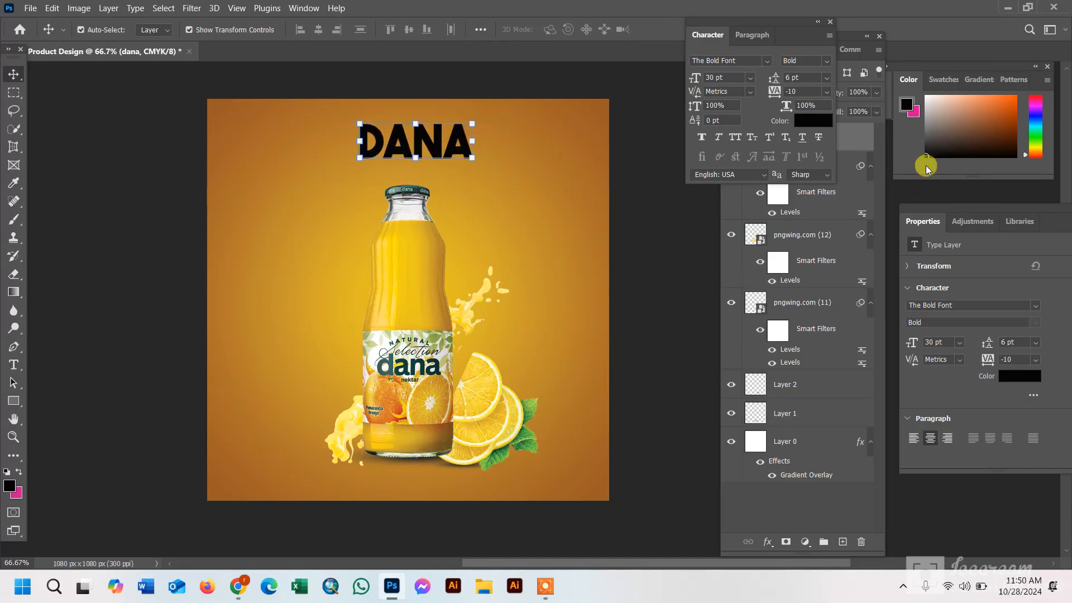
Step: Recolour the DANA text dark green 174c39, starting from a green sampled on the bottle cap
left_click(812, 120)
left_click(809, 122)
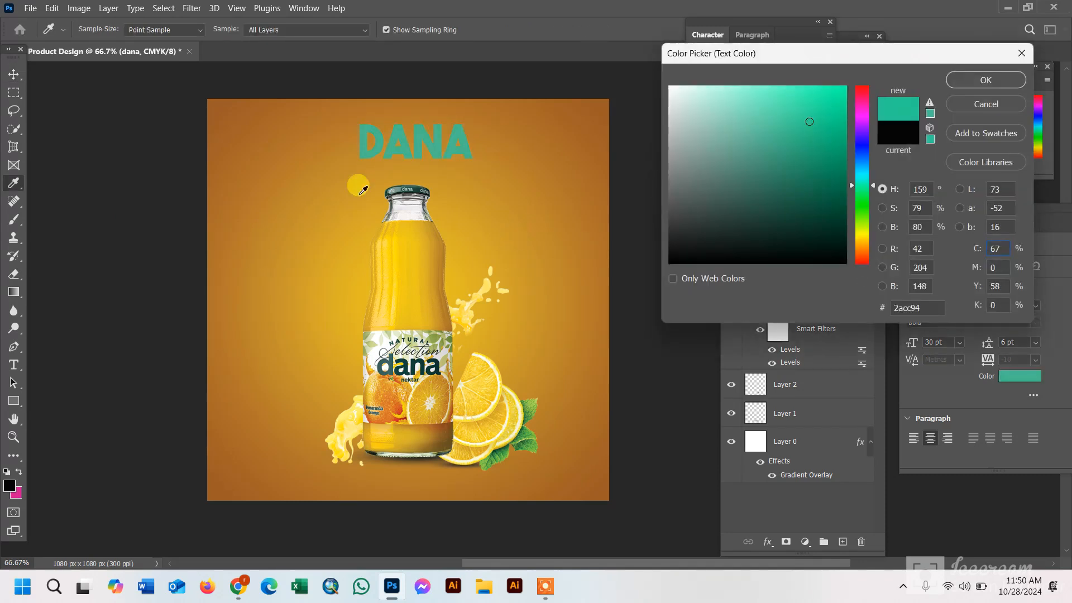
left_click(418, 187)
left_click(813, 196)
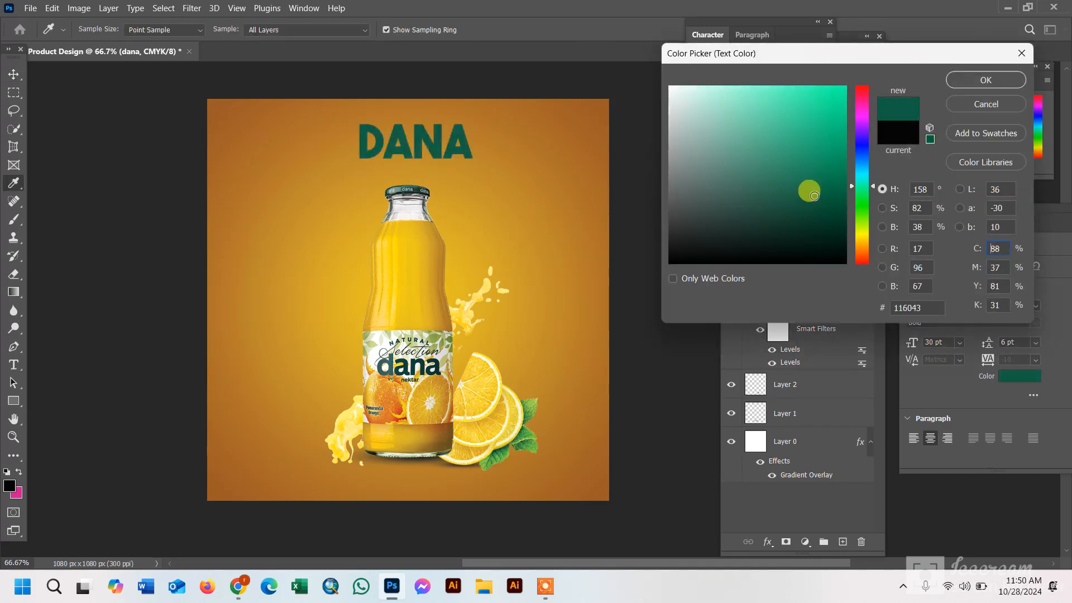
left_click(829, 177)
left_click(755, 213)
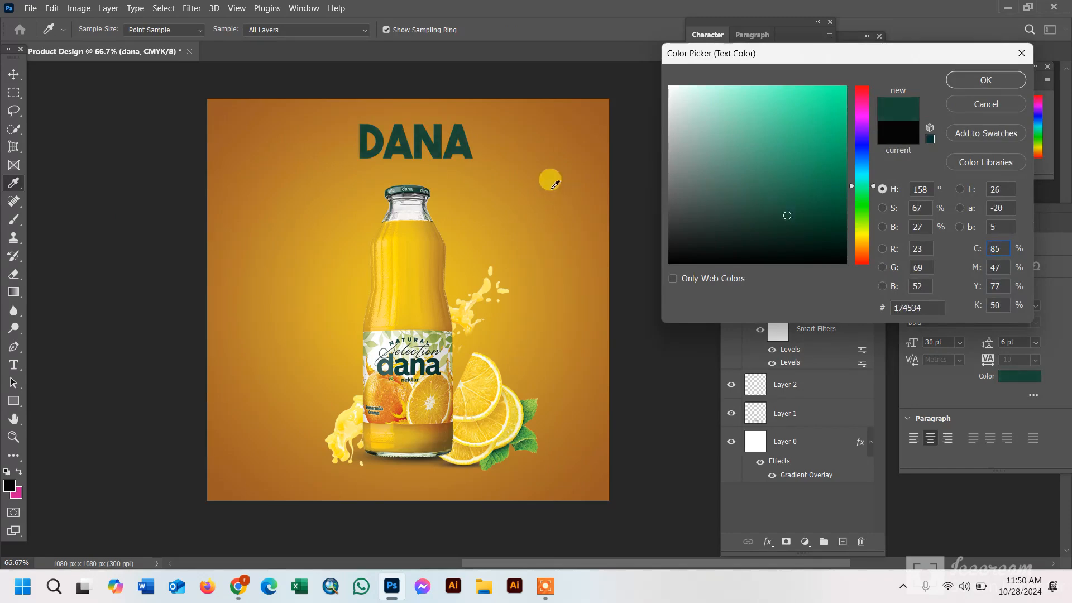
mouse_move(798, 234)
left_mouse_down()
mouse_move(792, 220)
mouse_move(804, 210)
mouse_move(785, 219)
mouse_move(818, 234)
left_mouse_up()
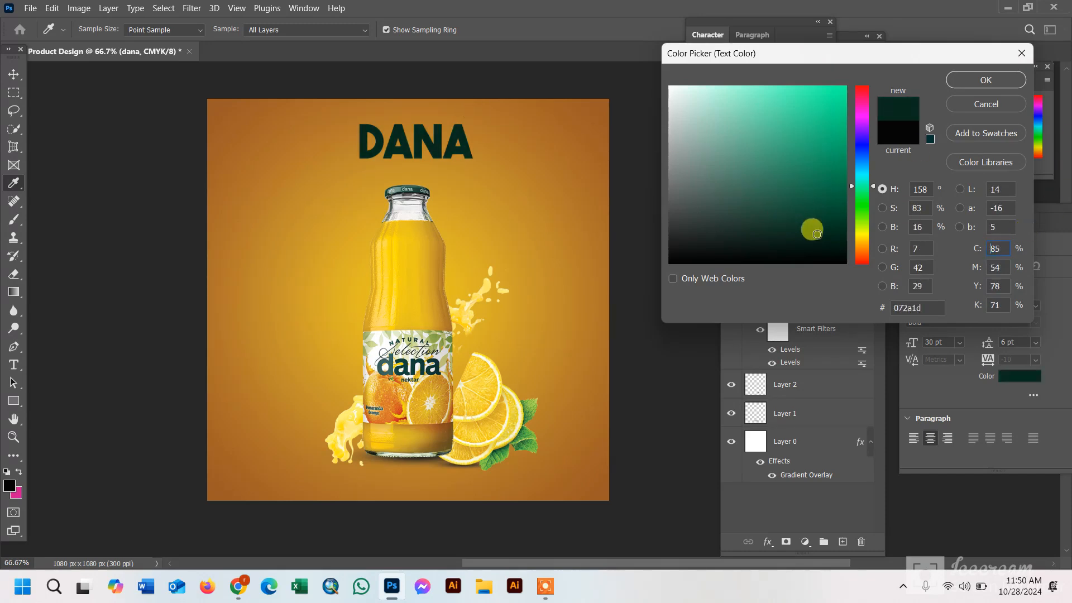
left_click(818, 210)
left_click(792, 211)
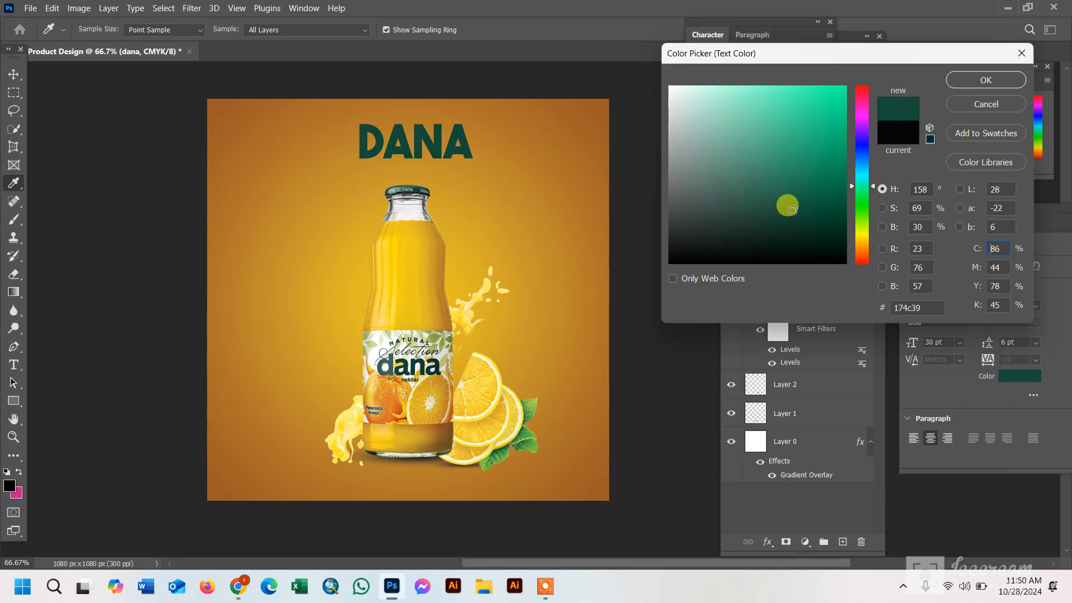
left_click(986, 80)
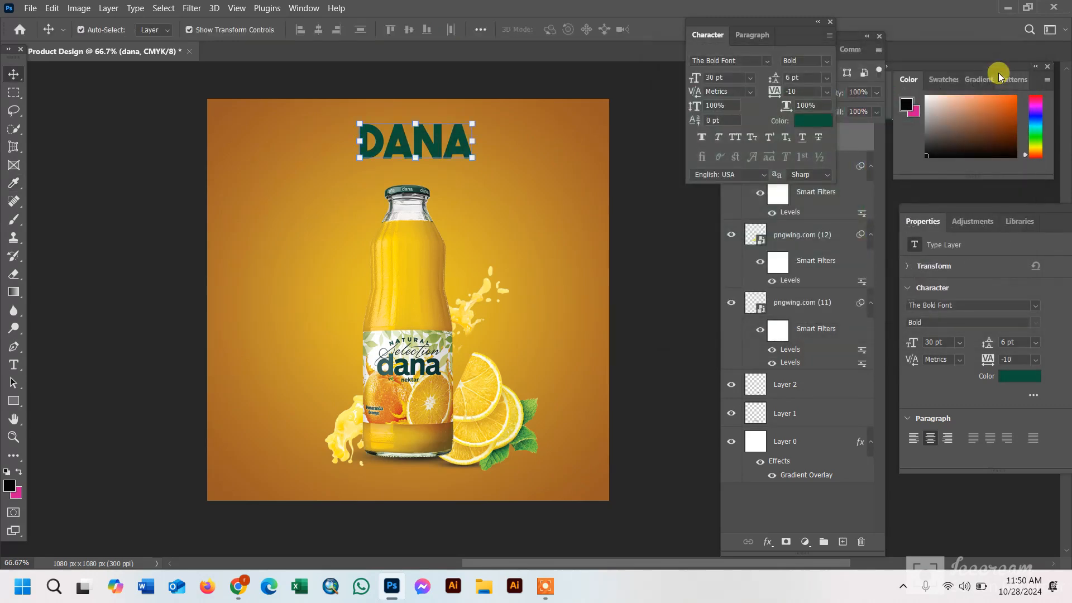
Step: Change the heading's font to Europa Grotesk No. 2 SH at 36 pt and centre it just above the bottle cap
left_click(766, 60)
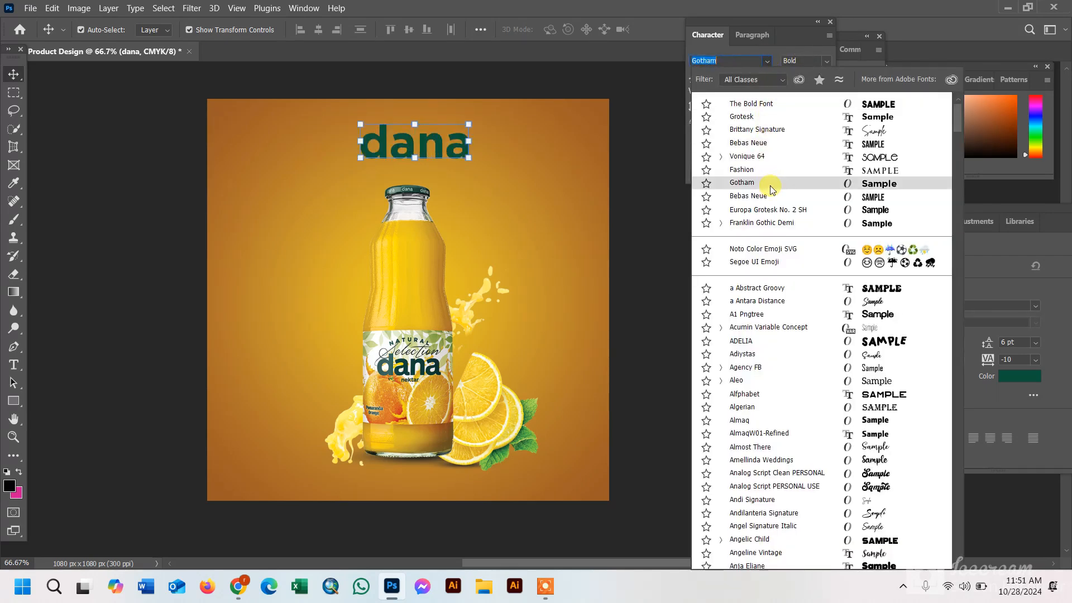
left_click(777, 217)
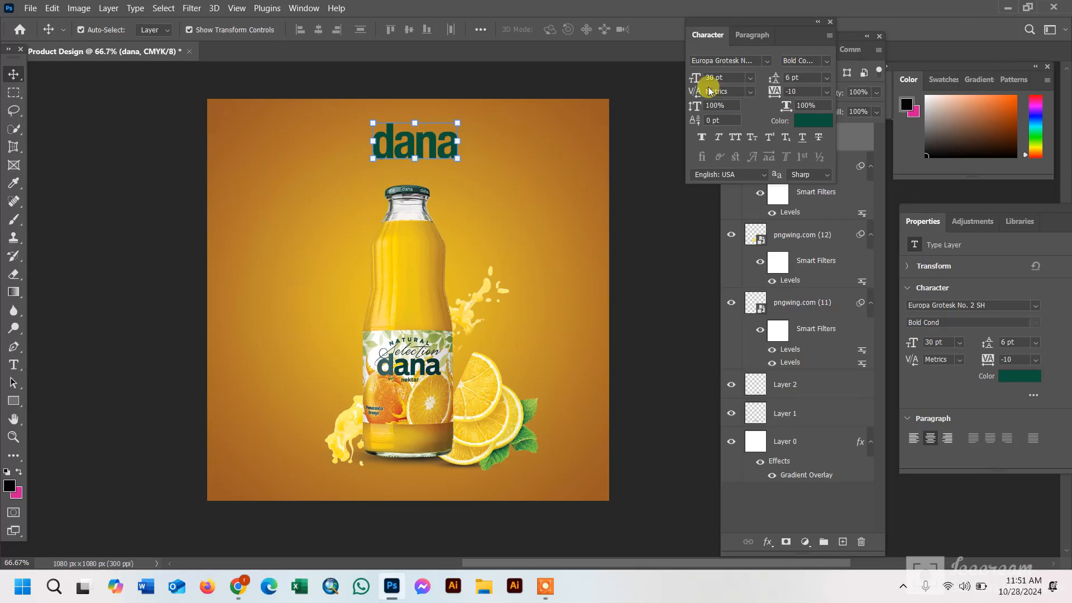
left_click(751, 78)
left_click(721, 226)
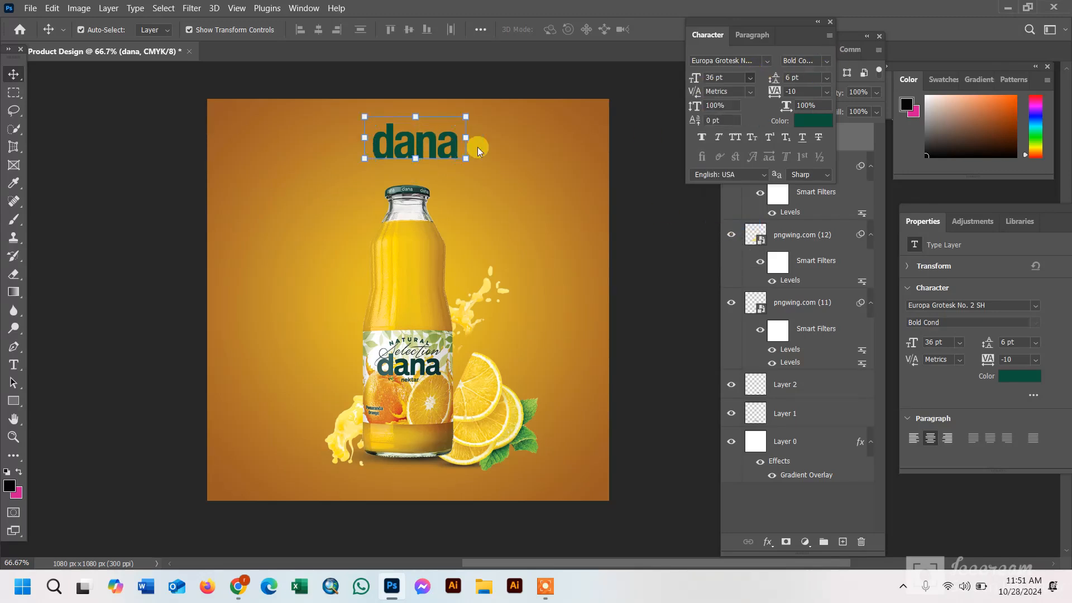
left_click_drag(455, 146, 434, 158)
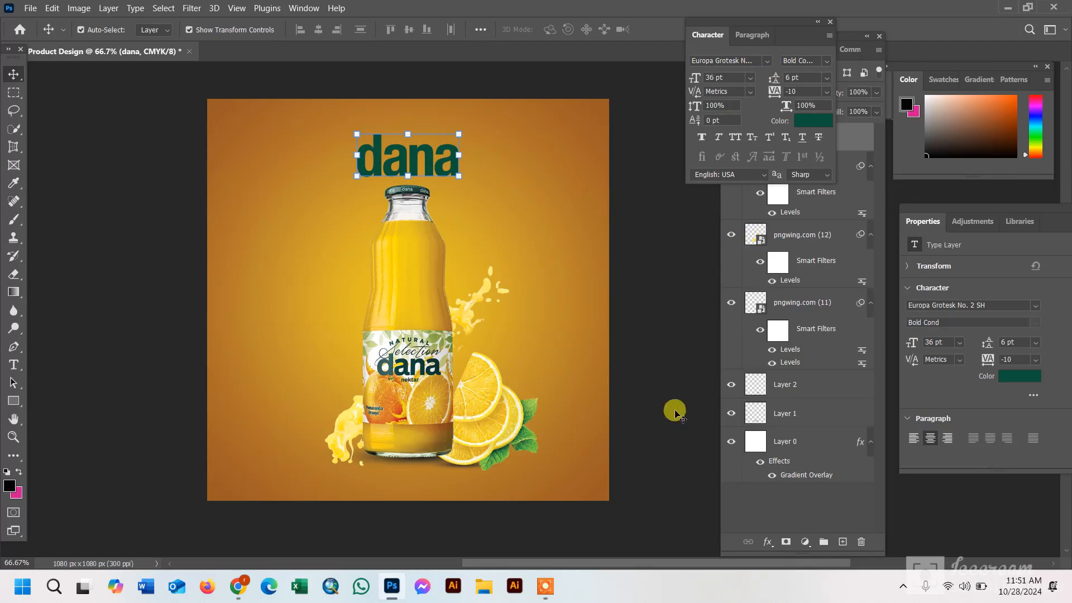
scroll(775, 387, "down", 1)
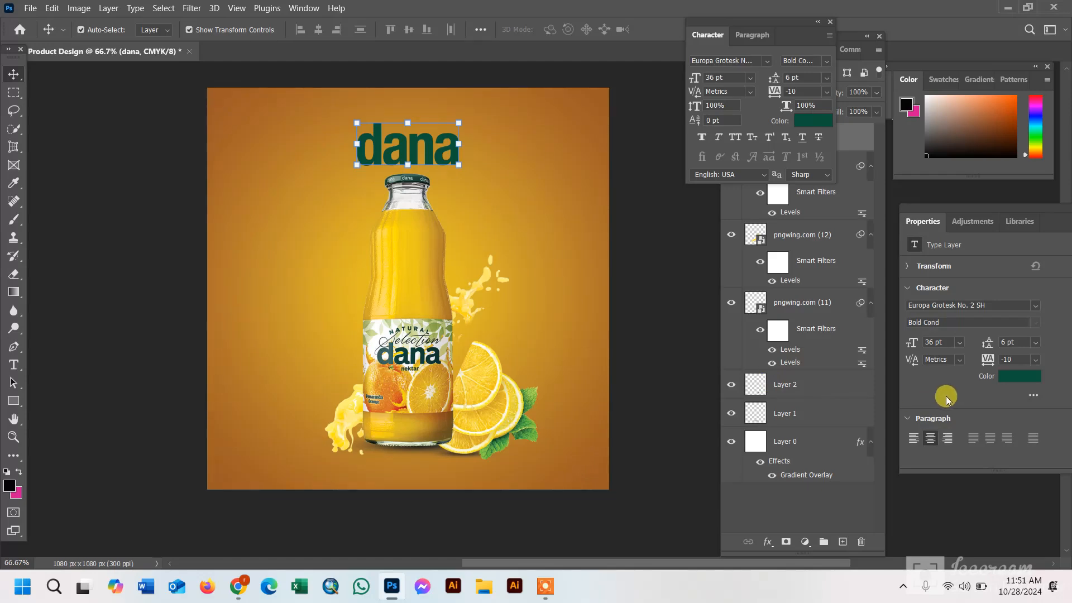
left_click(544, 588)
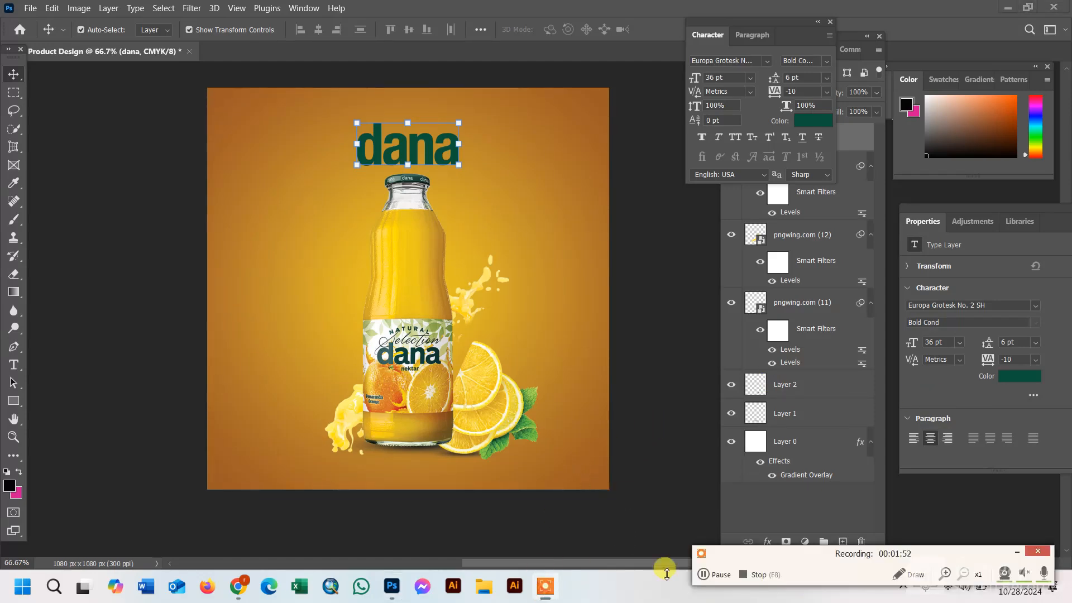
left_click(704, 574)
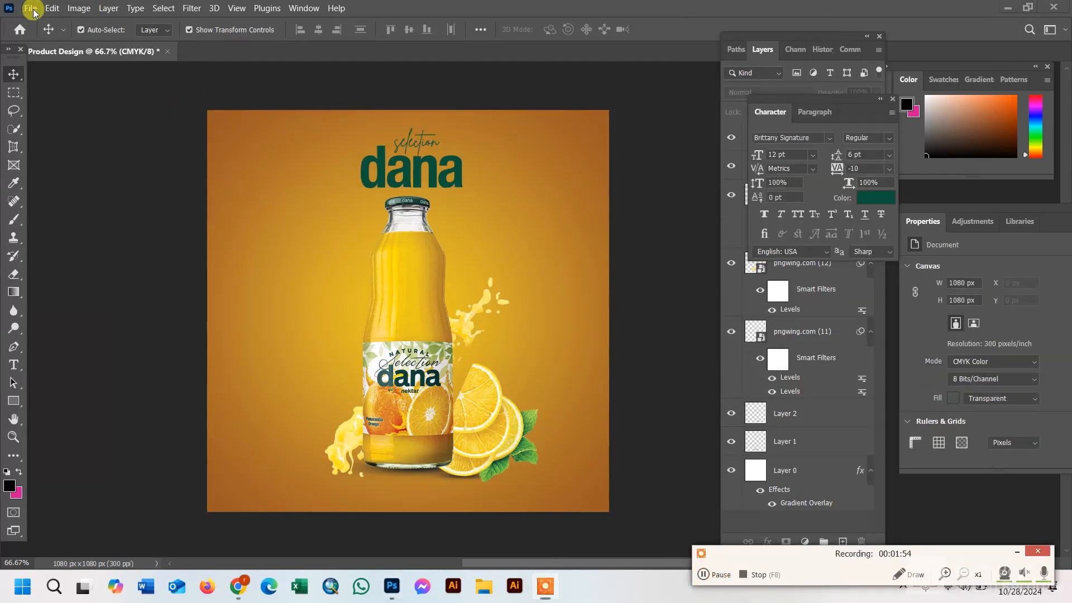
Step: Place the embedded image pngwing.com (13) of flying leaves over the whole design, then close the floating Character panel
left_click(31, 8)
left_click(82, 258)
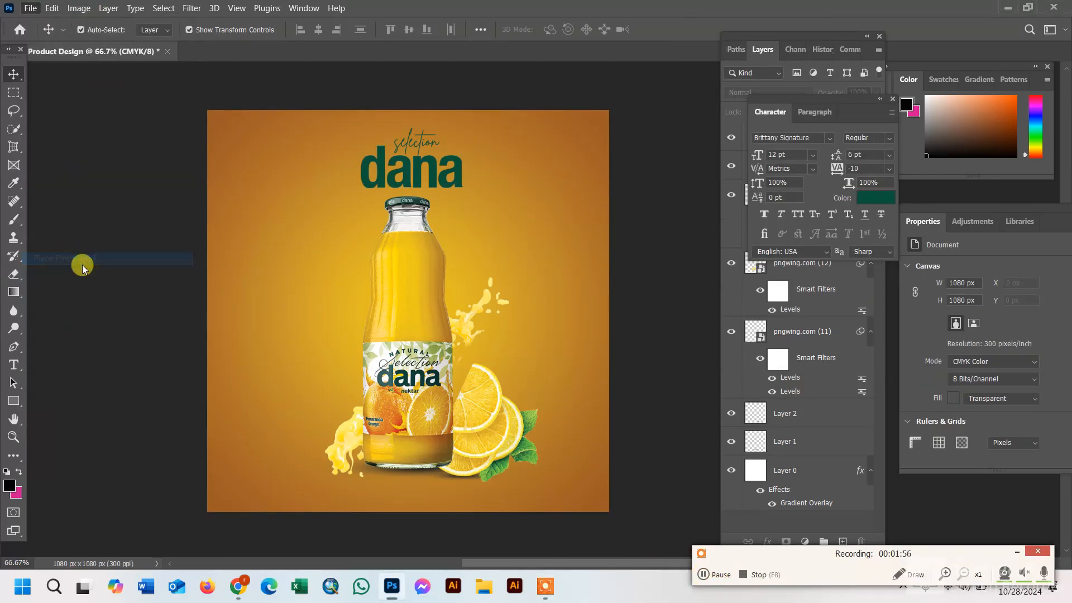
left_click(169, 129)
left_click(413, 306)
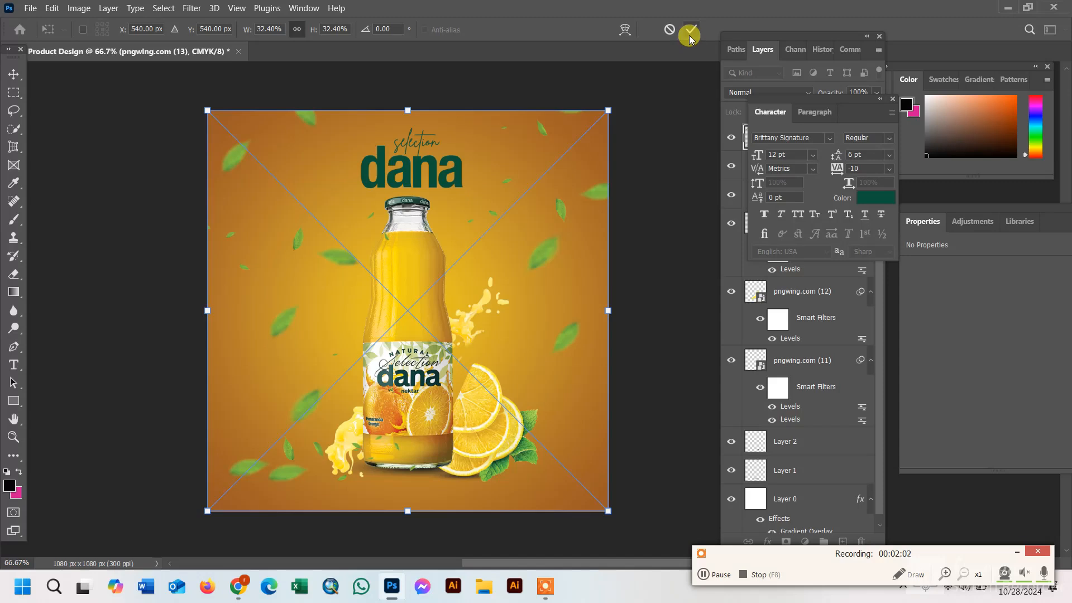
left_click(691, 31)
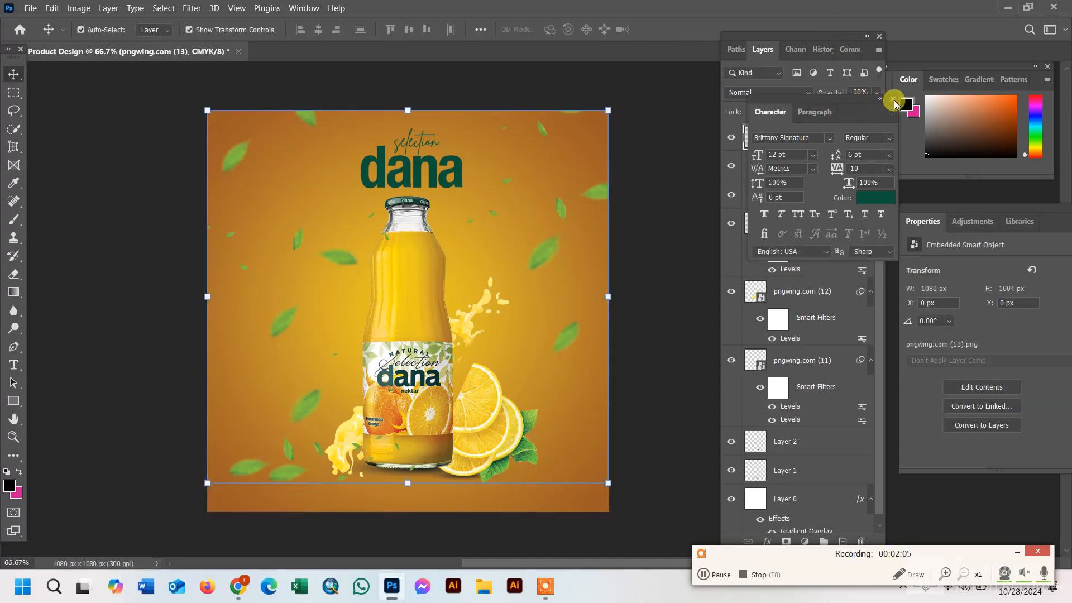
left_click(892, 99)
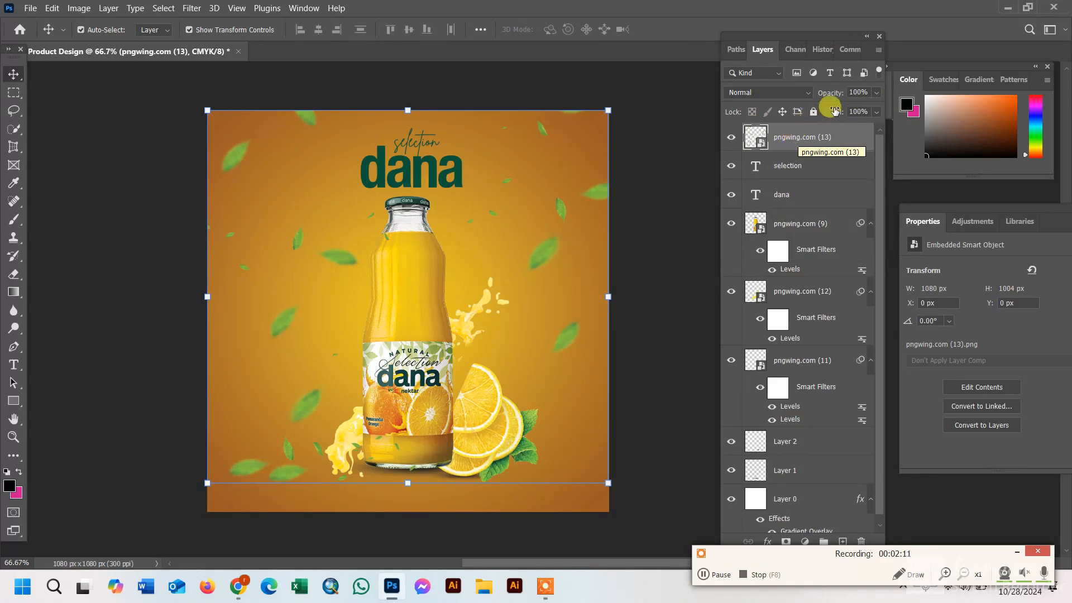
Step: Enlarge the flying leaves layer to about 1240 by 1152 px and shift it to overhang the canvas's top and right edges
left_click(876, 93)
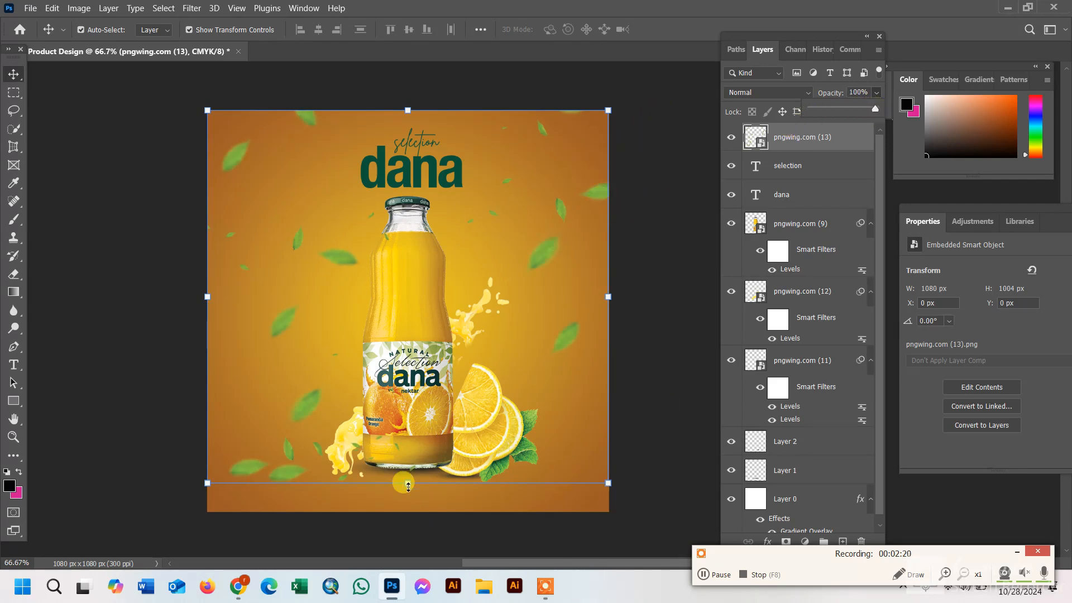
left_click_drag(408, 483, 415, 533)
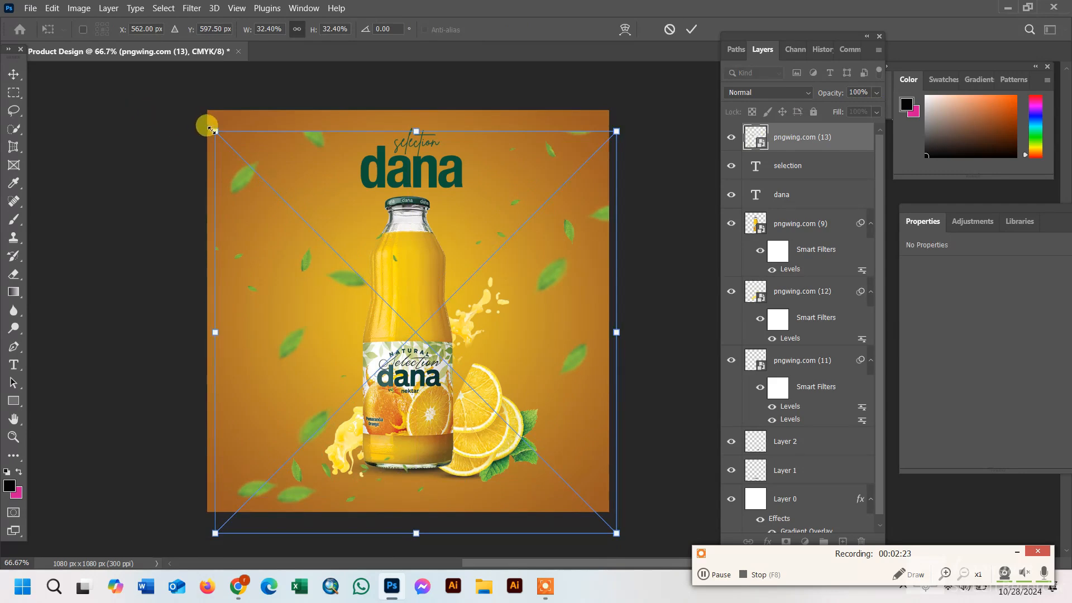
left_click_drag(211, 126, 200, 99)
left_click_drag(407, 112, 407, 110)
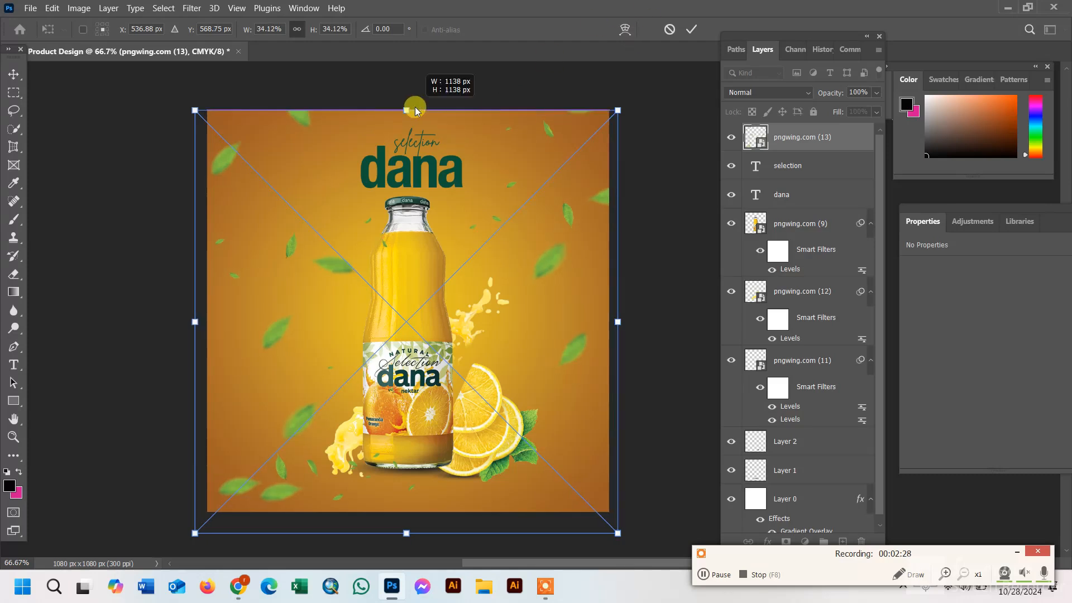
left_click(691, 29)
left_click_drag(404, 500, 407, 544)
left_click_drag(620, 112, 650, 71)
left_click(691, 29)
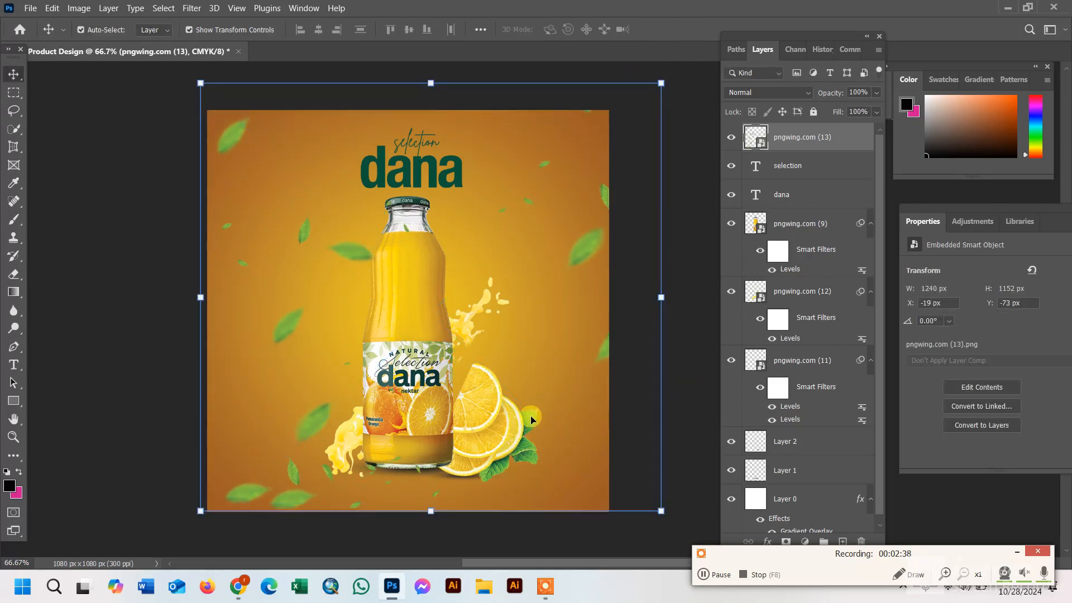
Step: Apply a Gaussian Blur with a radius of 0.9 pixels to the orange slices layer
left_click(467, 444)
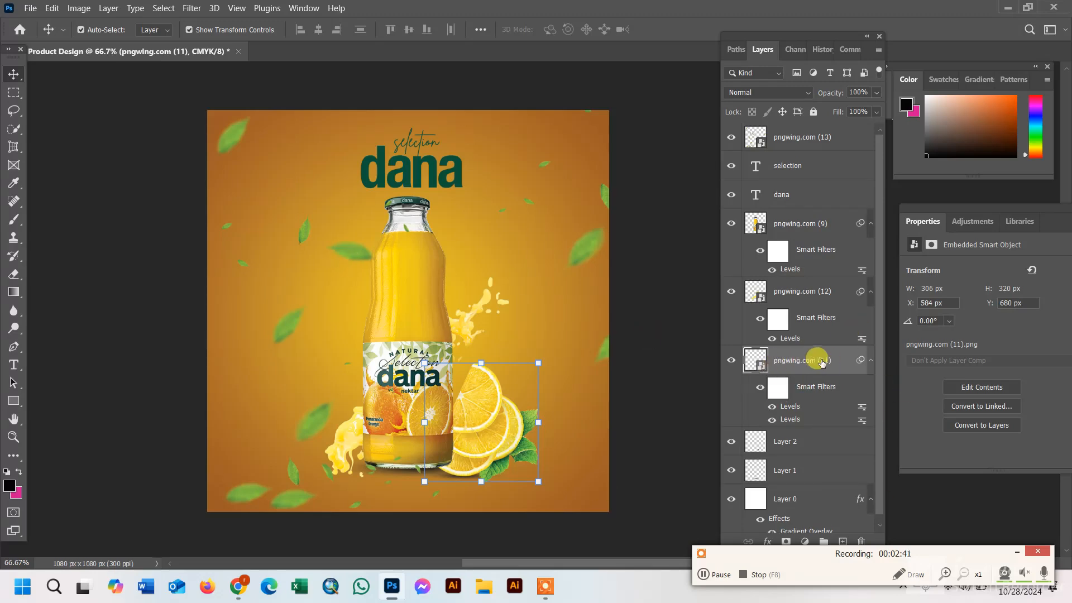
right_click(820, 363)
left_click(192, 8)
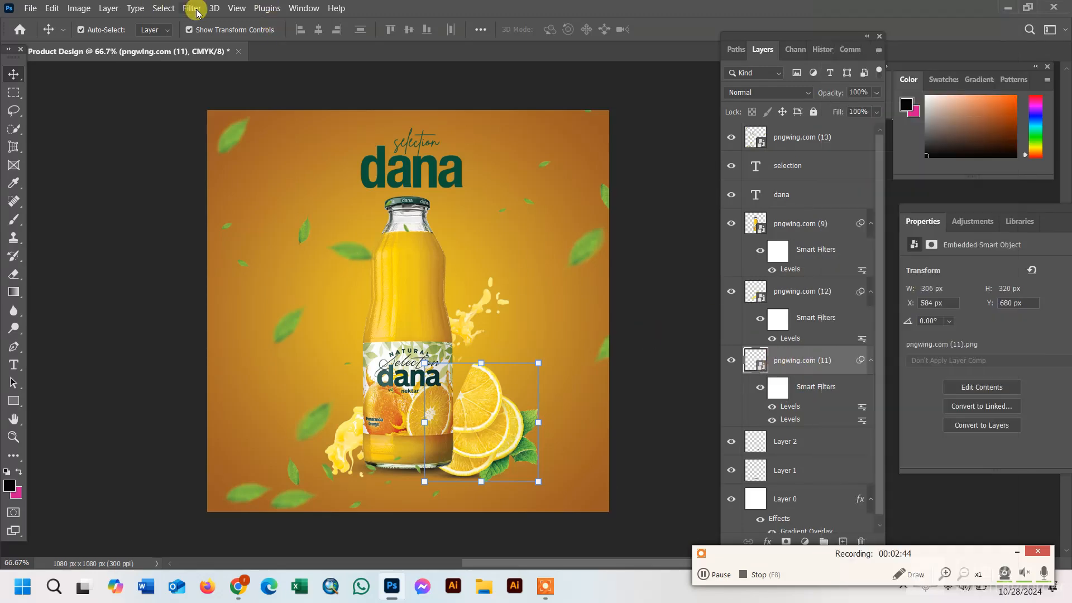
left_click(195, 9)
mouse_move(202, 175)
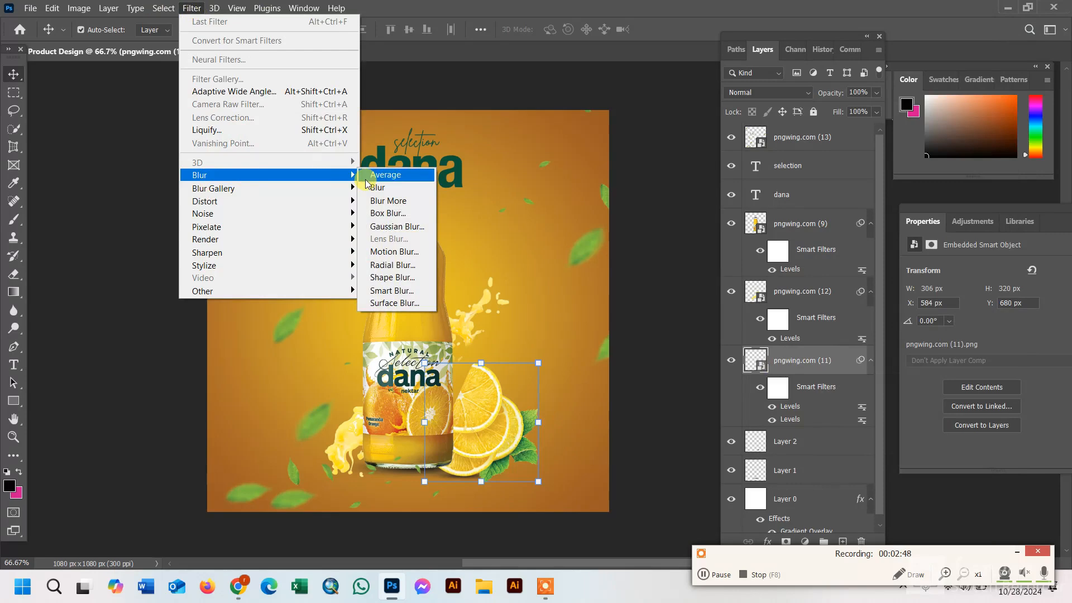
left_click(386, 226)
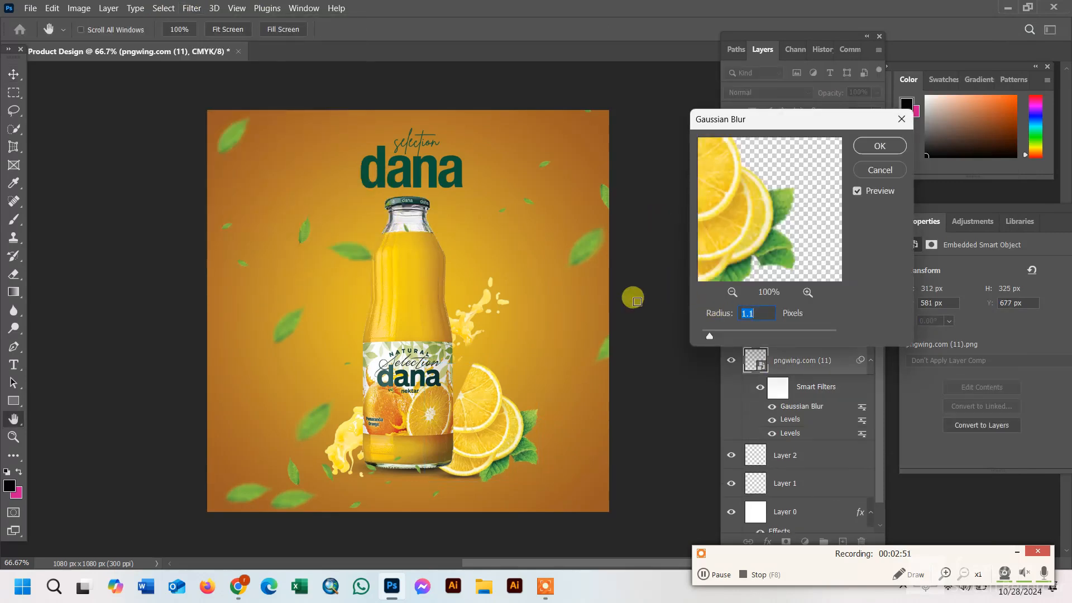
mouse_move(727, 334)
left_mouse_down()
mouse_move(738, 335)
mouse_move(709, 335)
left_mouse_up()
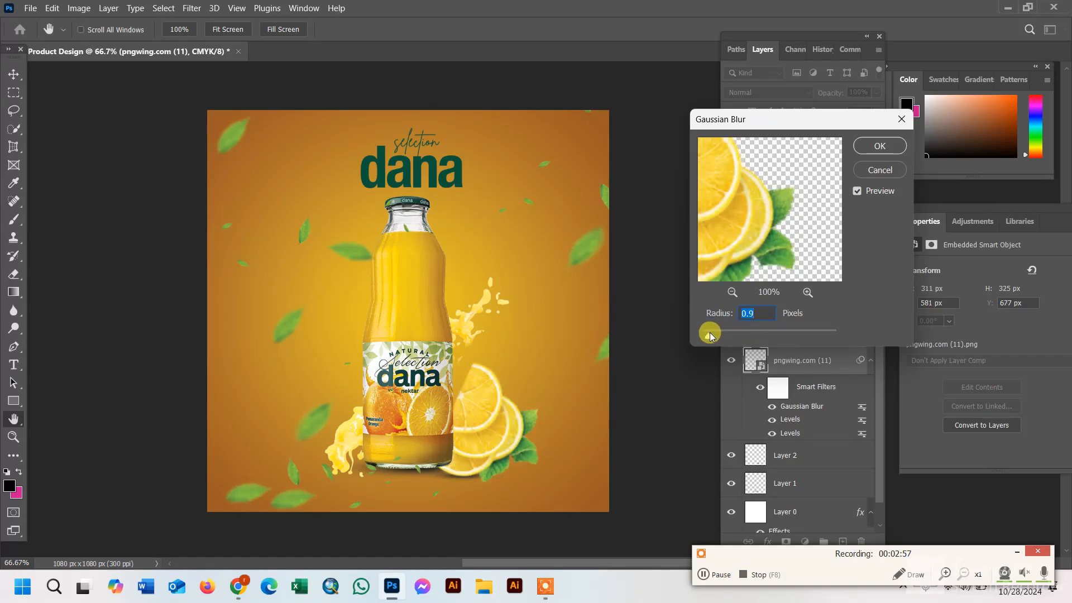
left_click(881, 146)
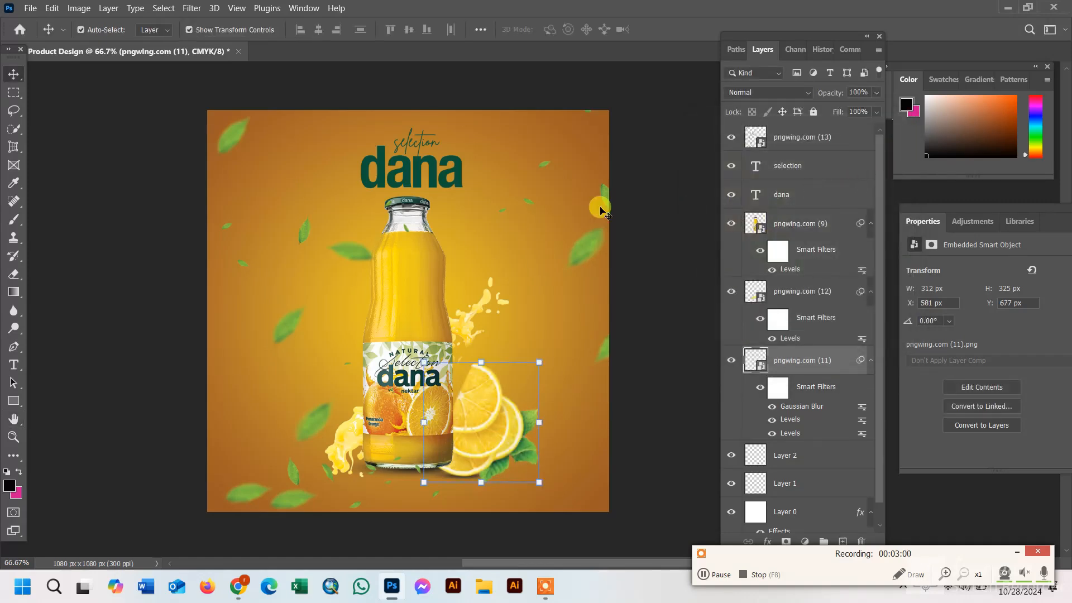
Step: Apply a Gaussian Blur with a radius of 0.7 pixels to the juice splash layer, then deselect it
left_click(488, 294)
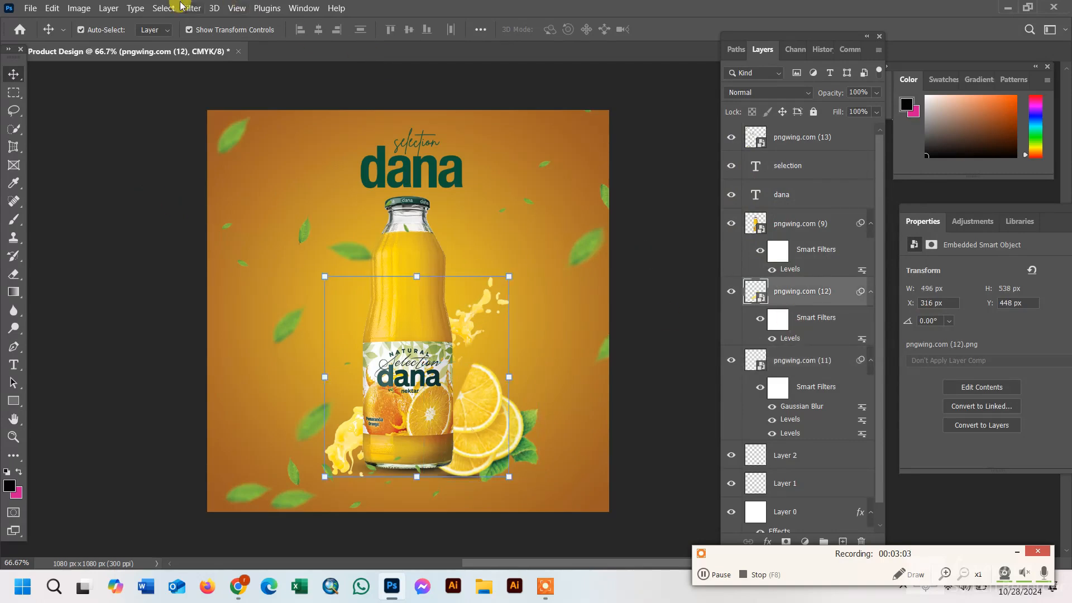
left_click(163, 8)
mouse_move(192, 8)
mouse_move(251, 188)
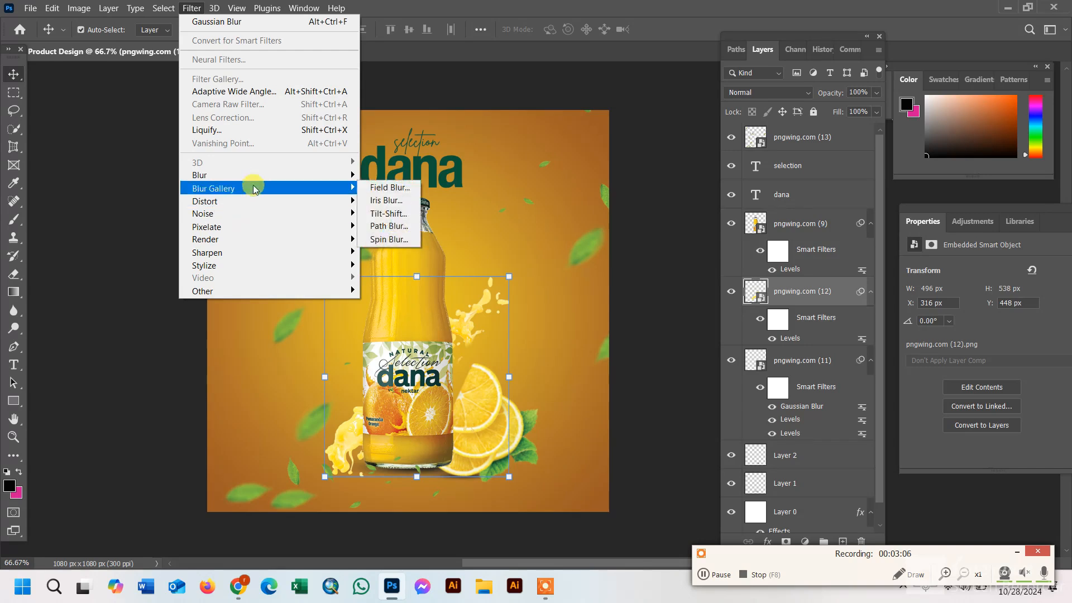
left_click(397, 226)
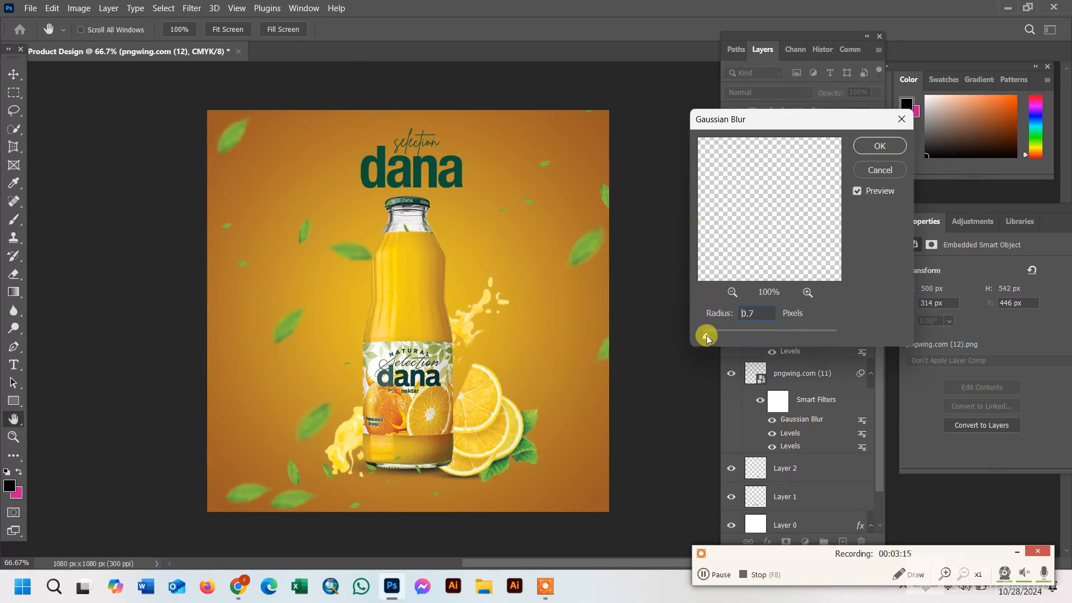
left_click(879, 146)
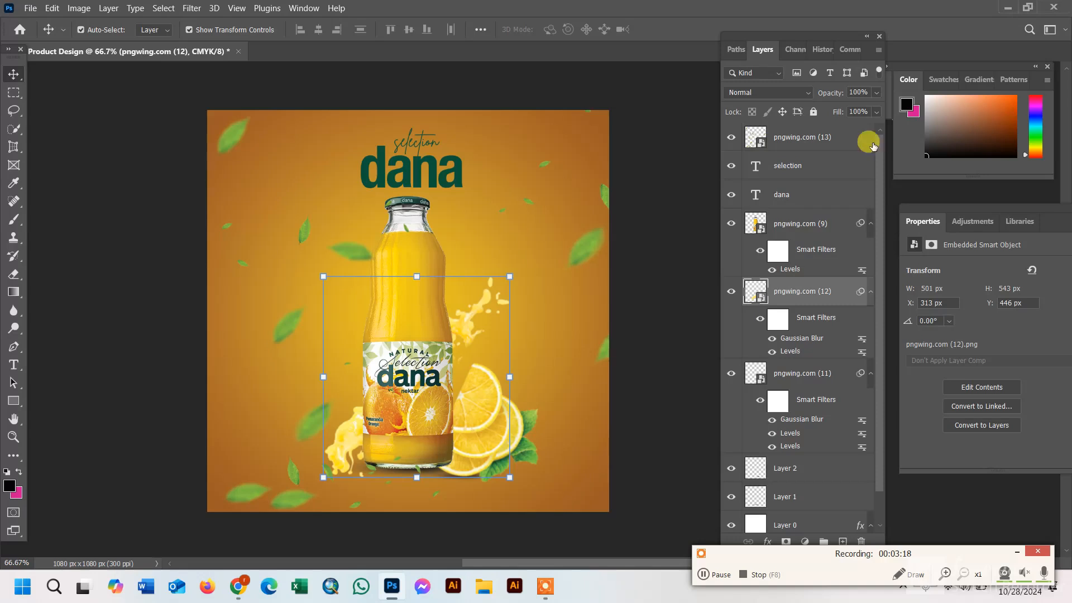
left_click(662, 200)
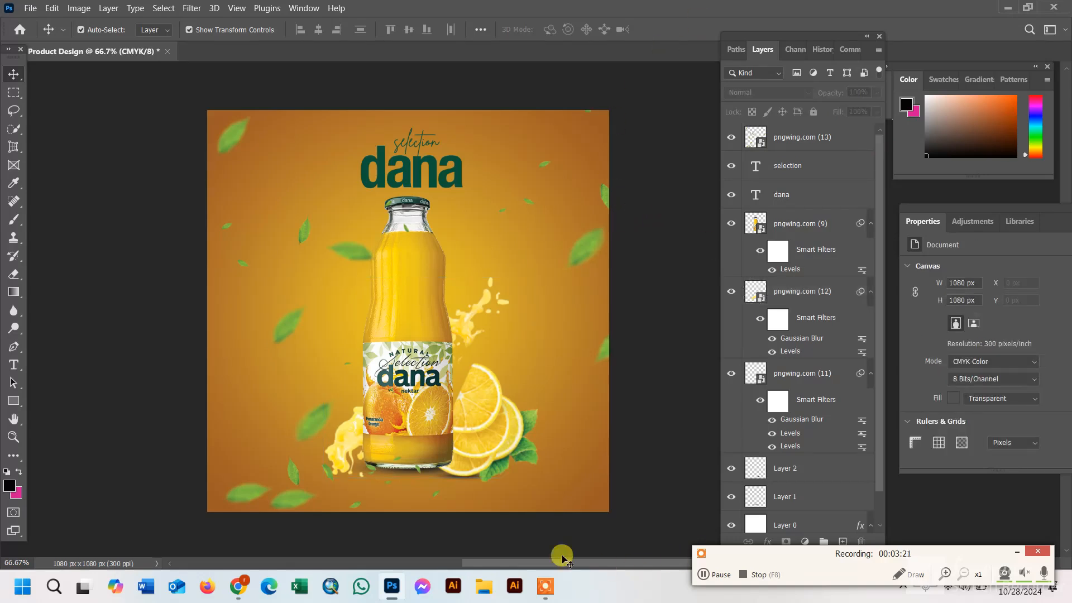
Step: Shift the flying leaves slightly left and fine-tune the positions of the dana and selection heading texts
left_click_drag(421, 481, 420, 480)
left_click_drag(408, 177, 408, 177)
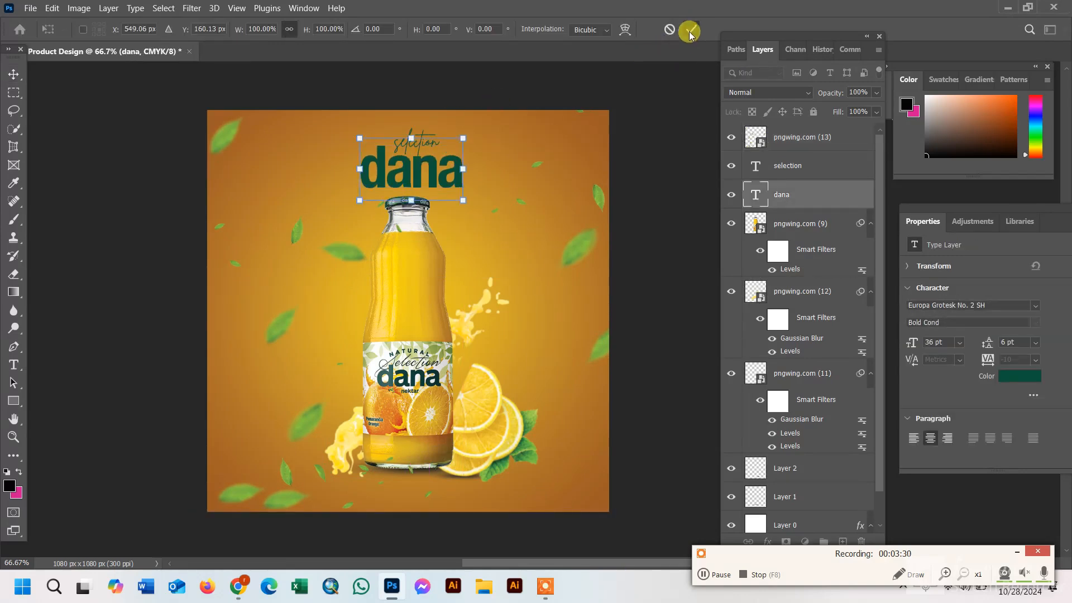
left_click(751, 164)
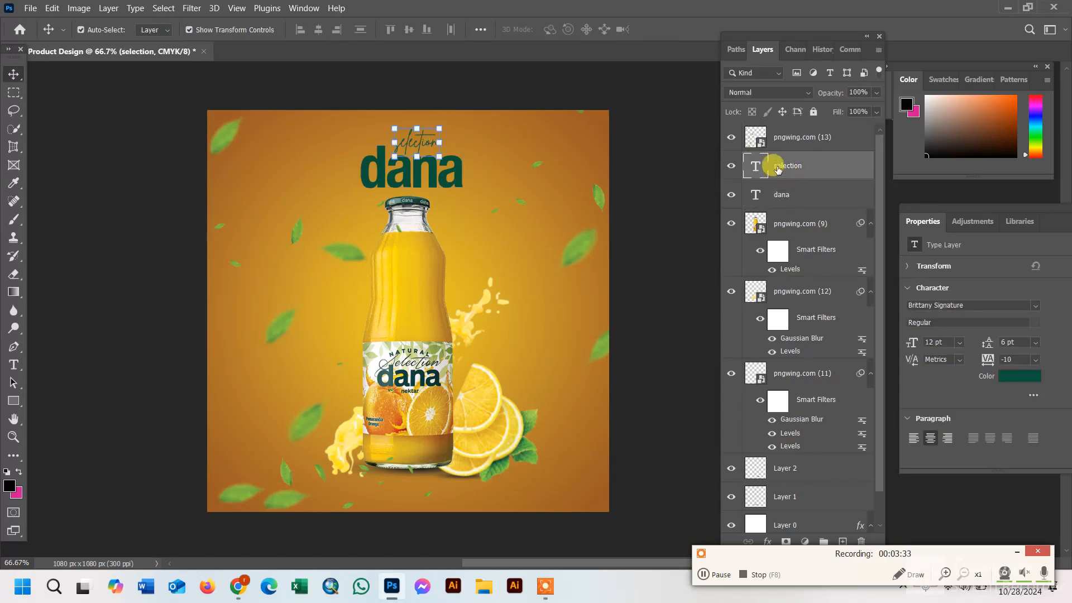
left_click_drag(418, 146, 417, 146)
left_click(646, 145)
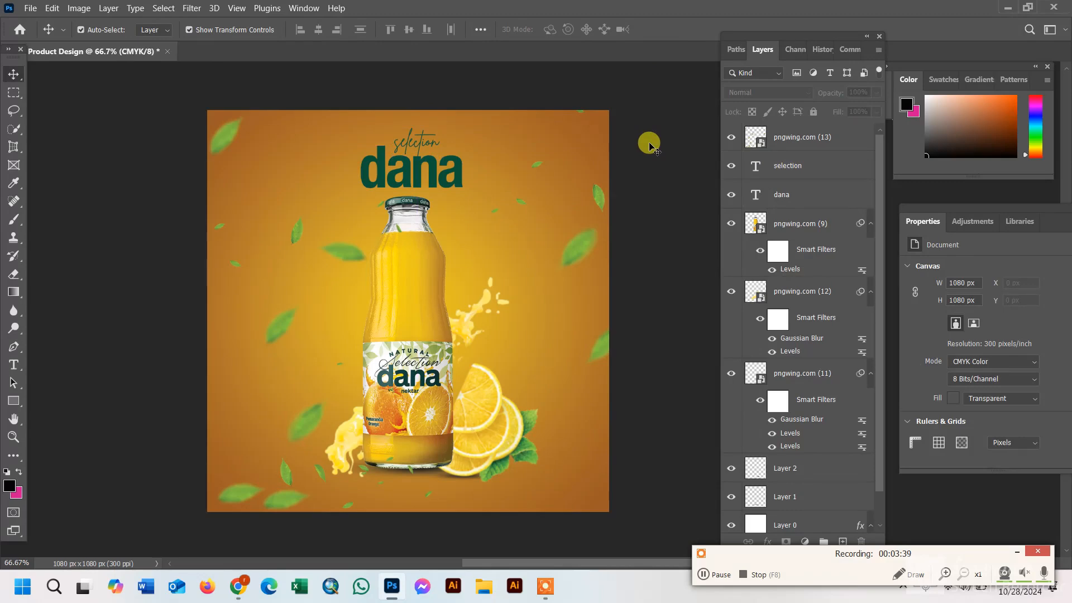
Step: Try the lighter yellow #f6d13e, sampled from the orange slices, as the yellow stop of Layer 0's gradient overlay
scroll(878, 260, "down", 2)
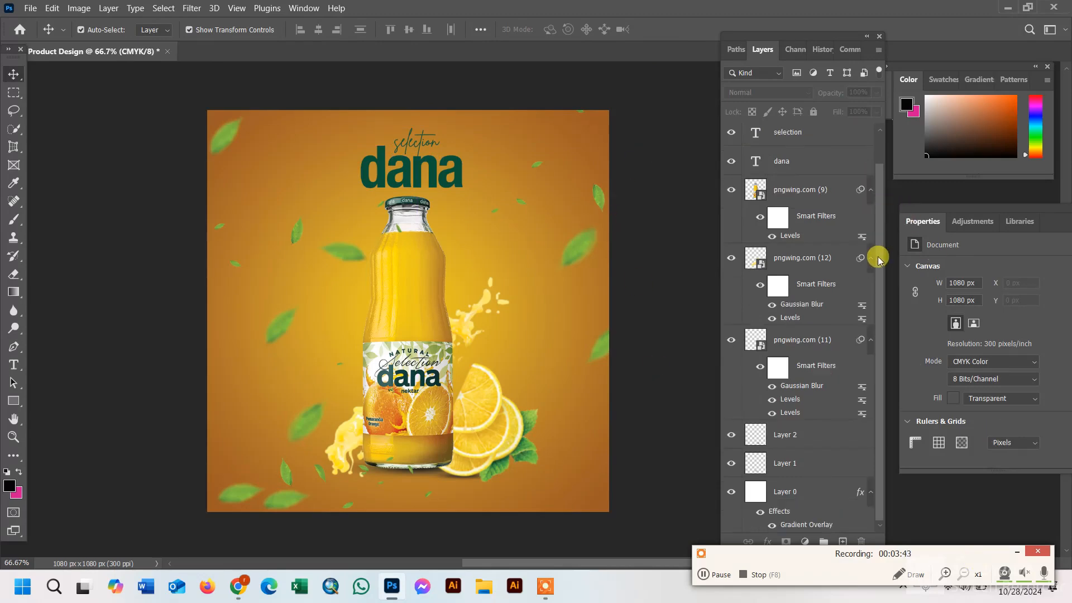
left_click(808, 524)
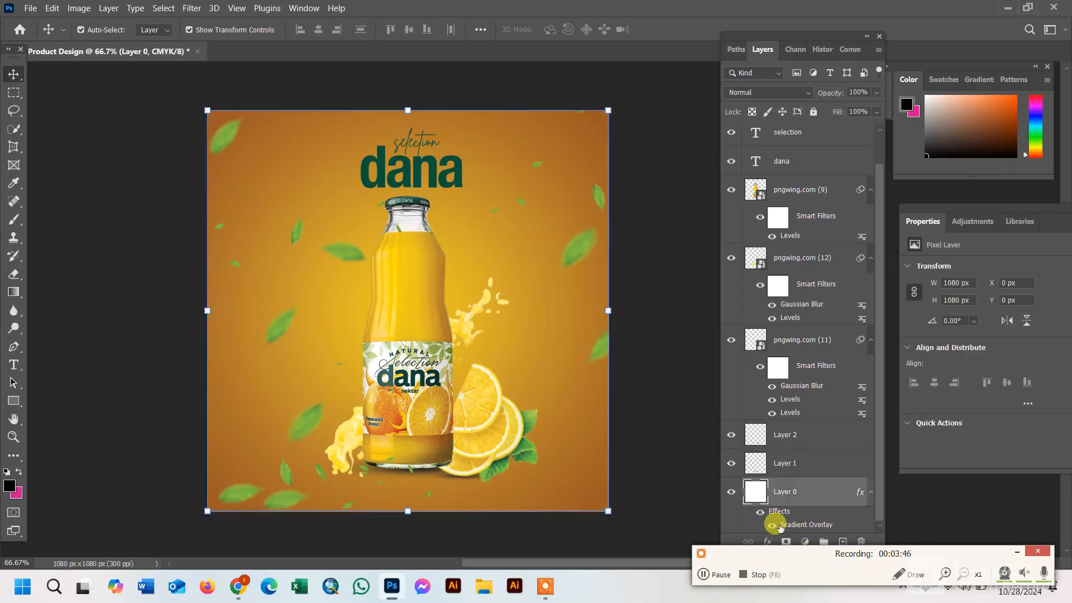
double_click(804, 524)
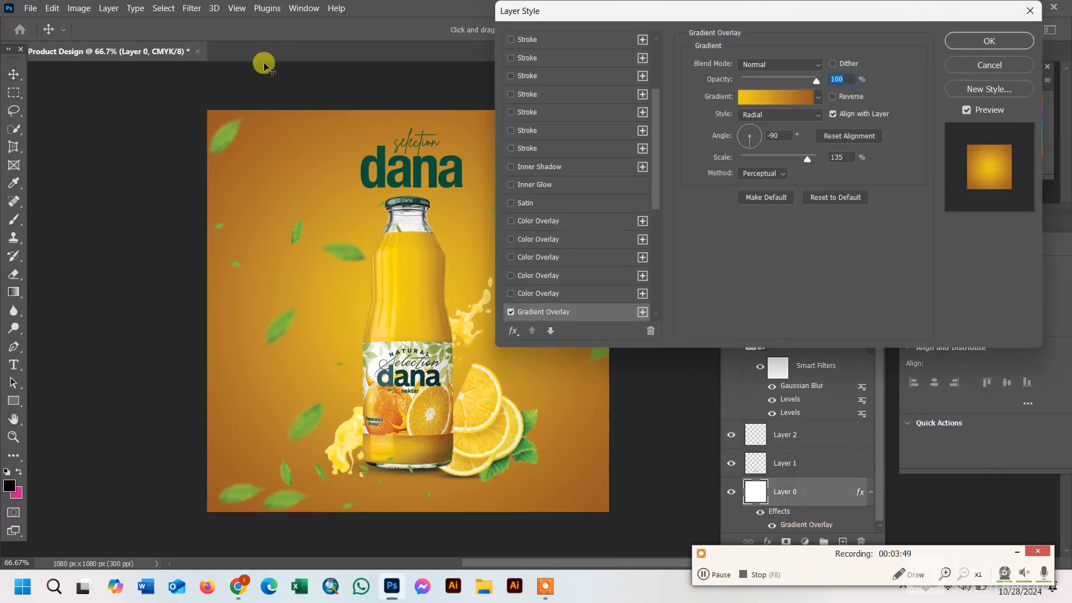
left_click(771, 101)
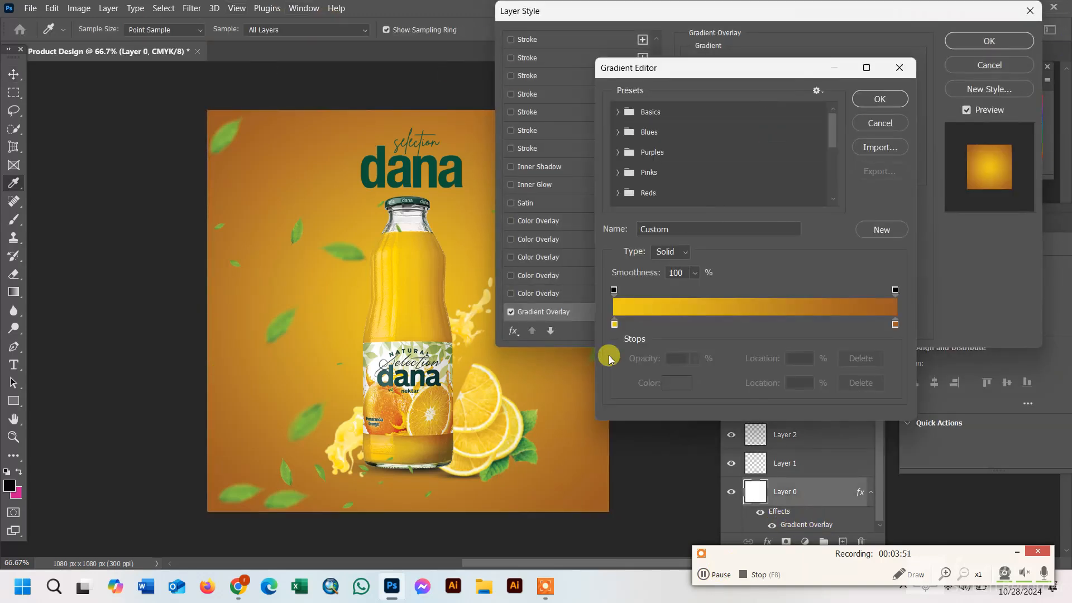
left_click(614, 324)
double_click(614, 323)
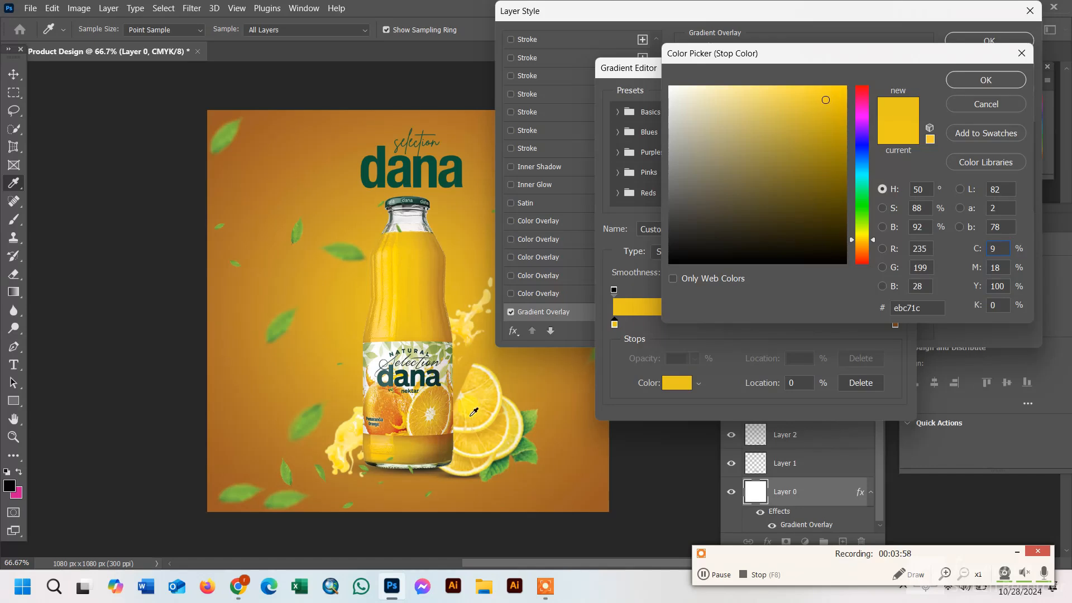
left_click(486, 381)
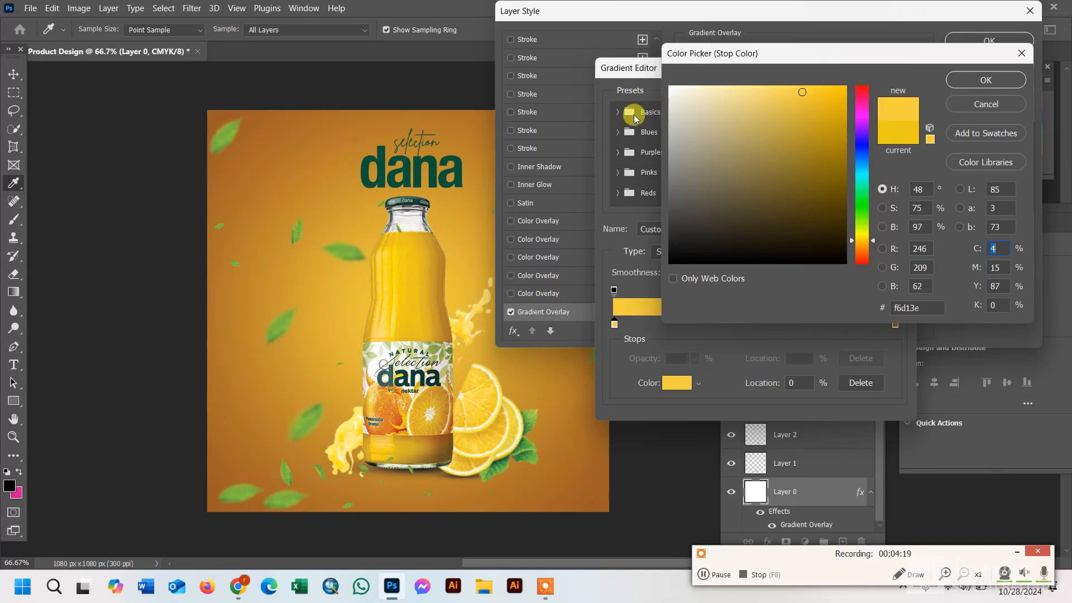
left_click_drag(736, 49, 871, 53)
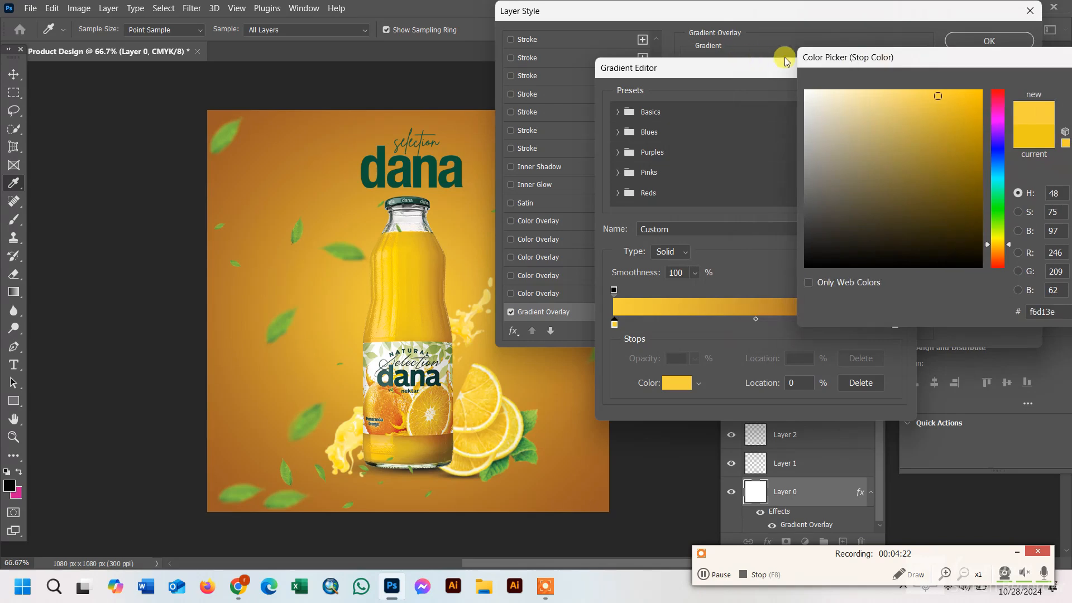
left_click_drag(1048, 59, 970, 51)
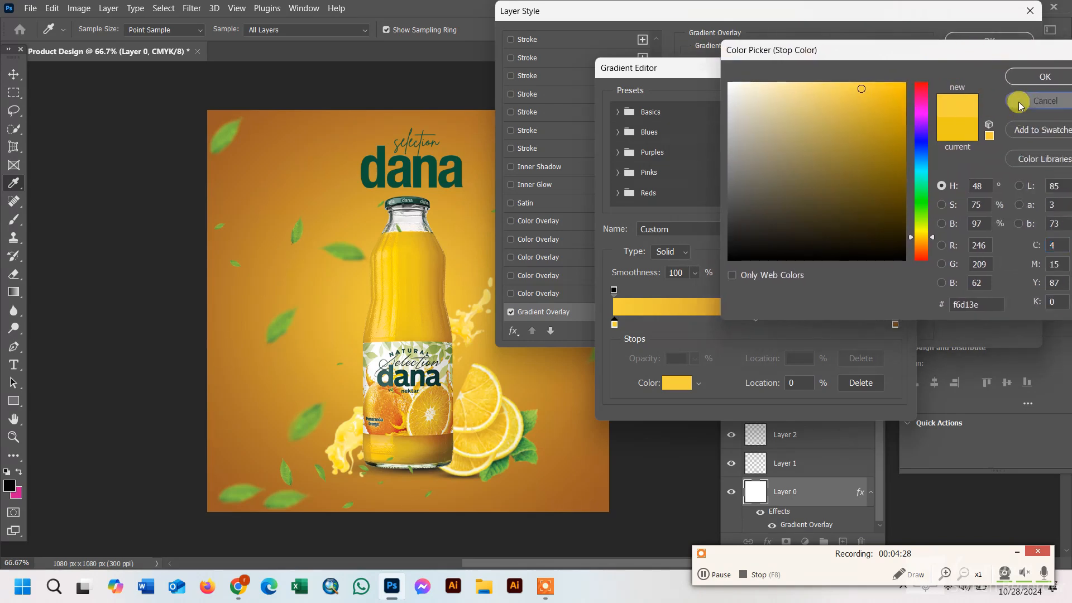
left_click(1020, 105)
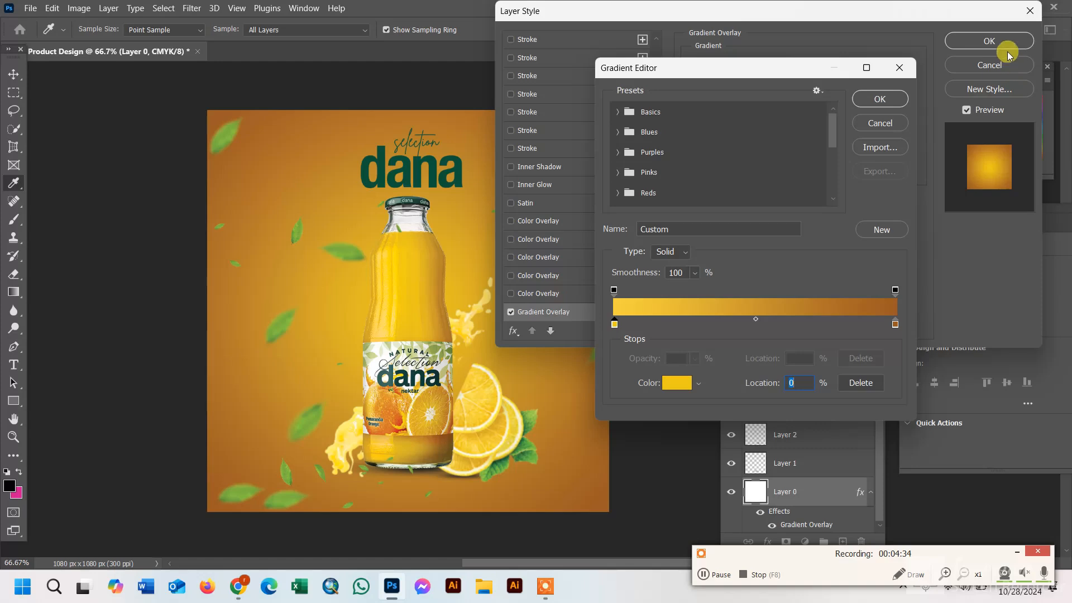
left_click(876, 118)
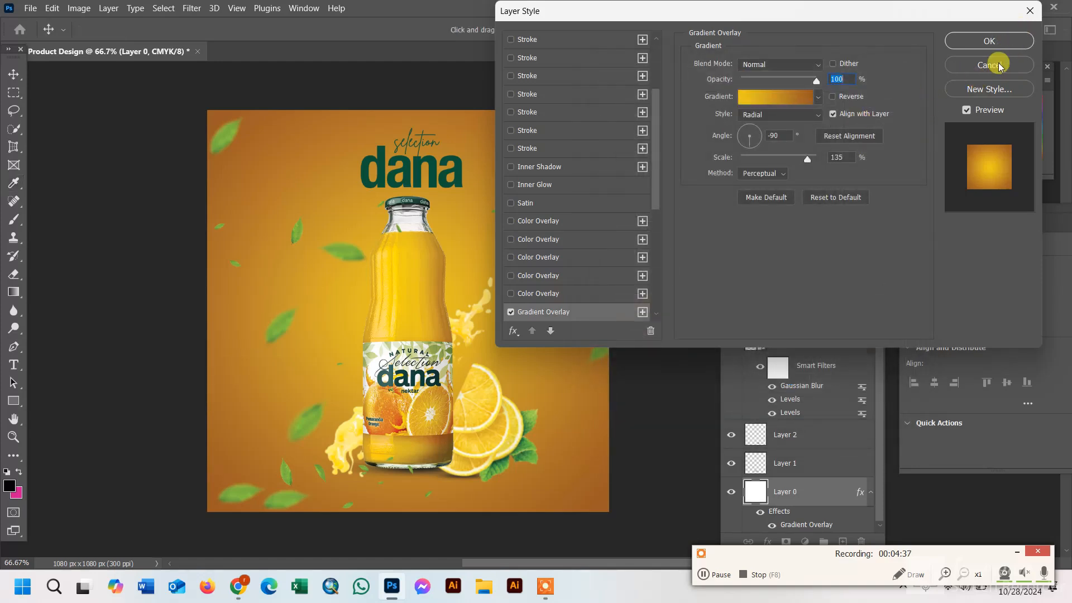
left_click(998, 65)
left_click(704, 112)
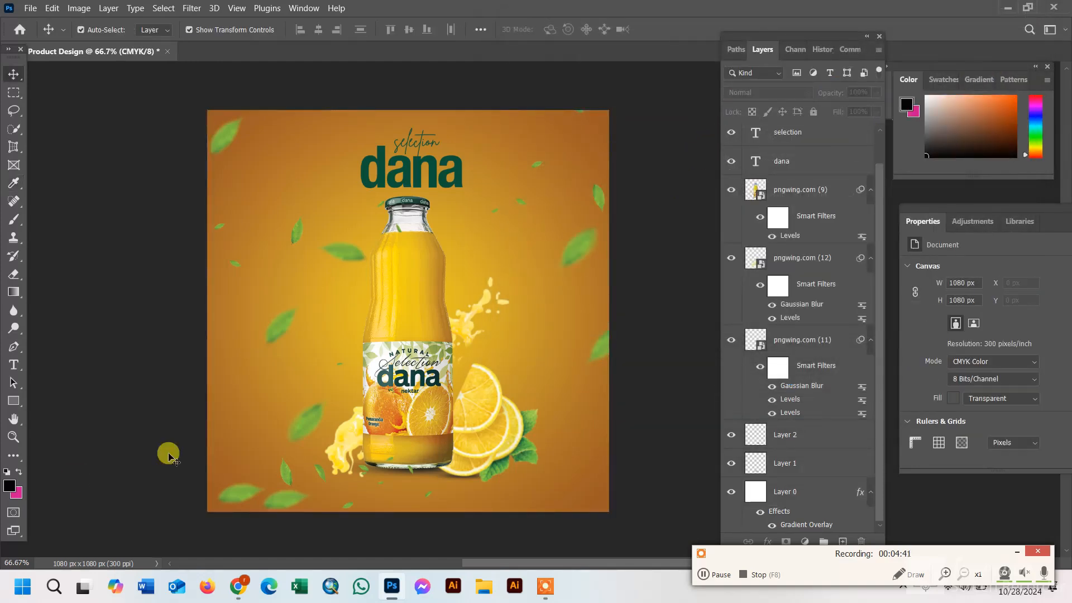
Step: Try other blend modes such as Soft Light and Overlay on the juice splash layer, and select the bottle
left_click(452, 343)
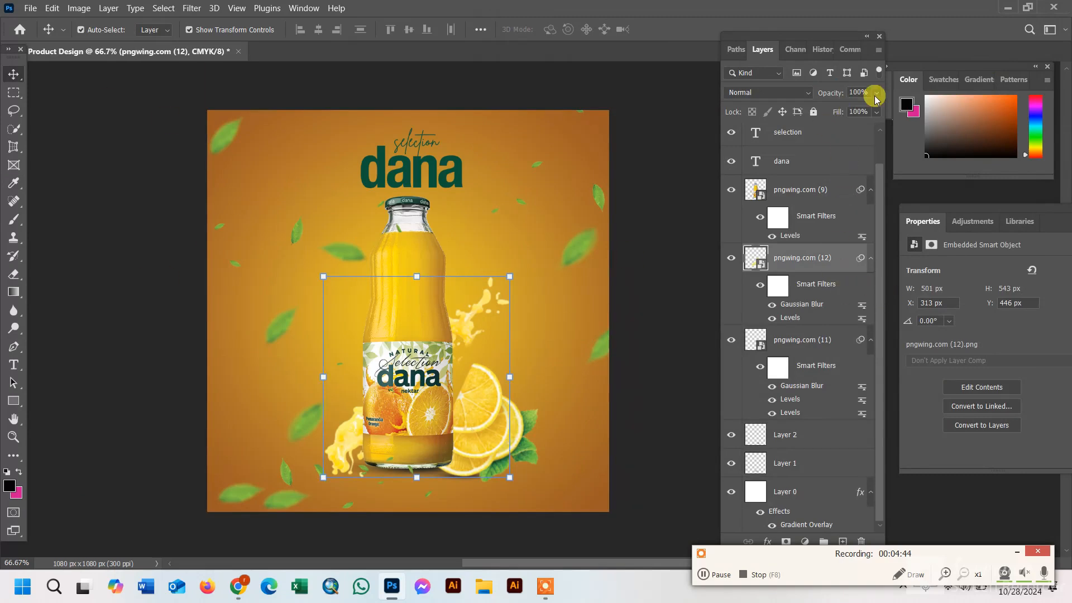
left_click(779, 94)
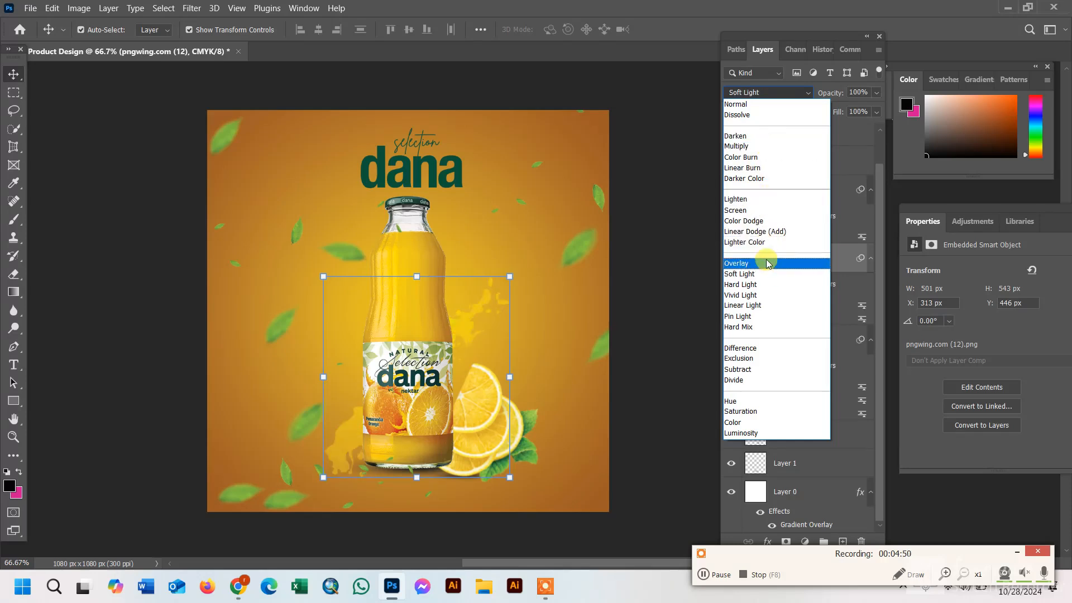
left_click(754, 103)
left_click(411, 234)
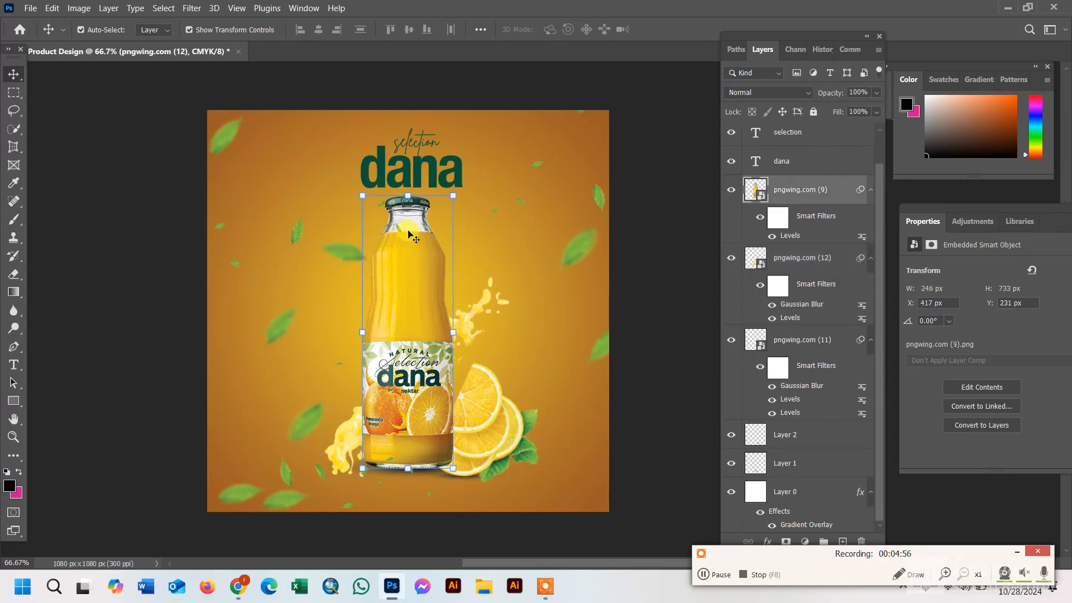